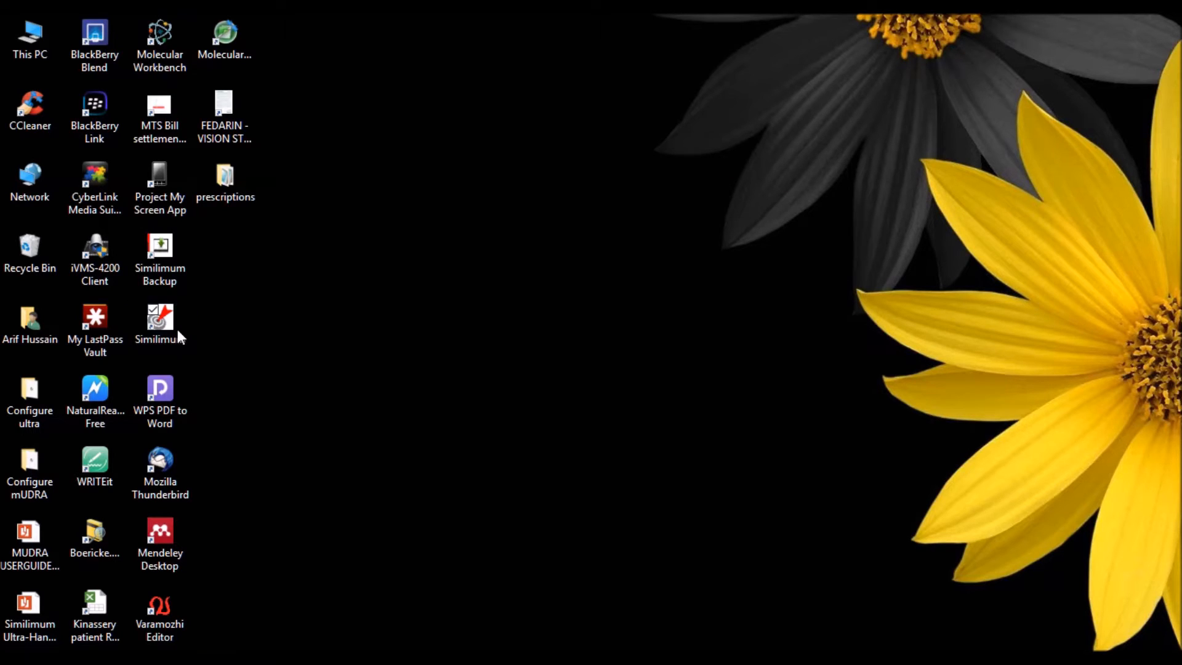
# Step: Launch Similimum Ultra from its desktop shortcut
pyautogui.click(160, 326)
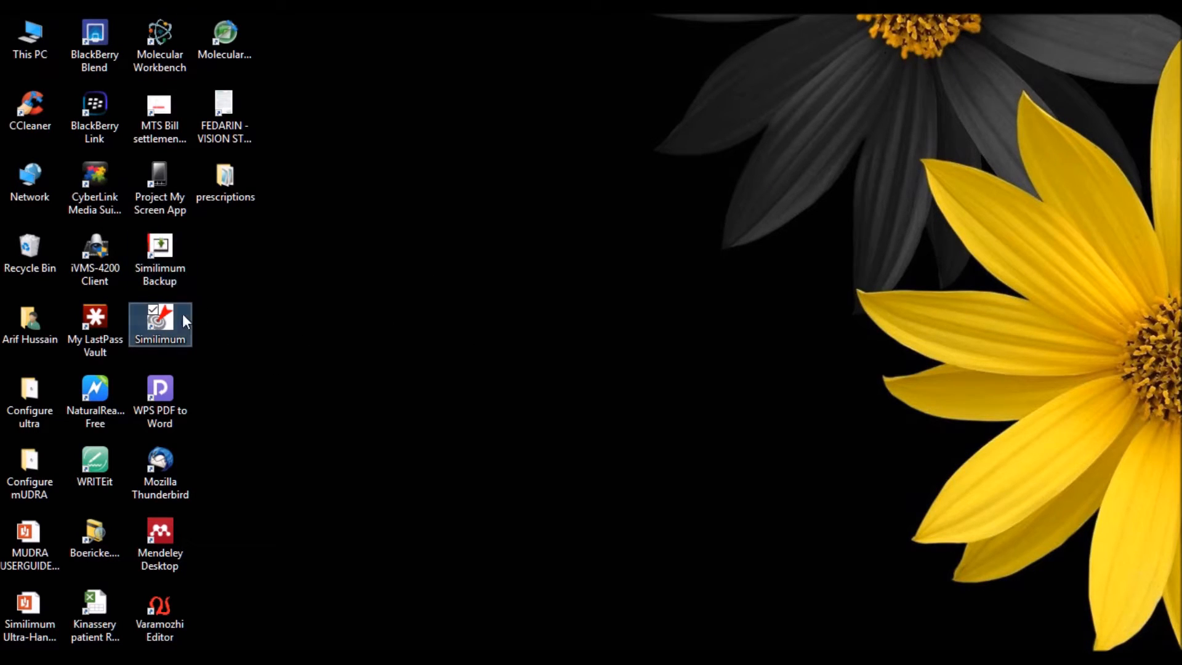
pyautogui.moveTo(223, 355); pyautogui.dragTo(133, 229)
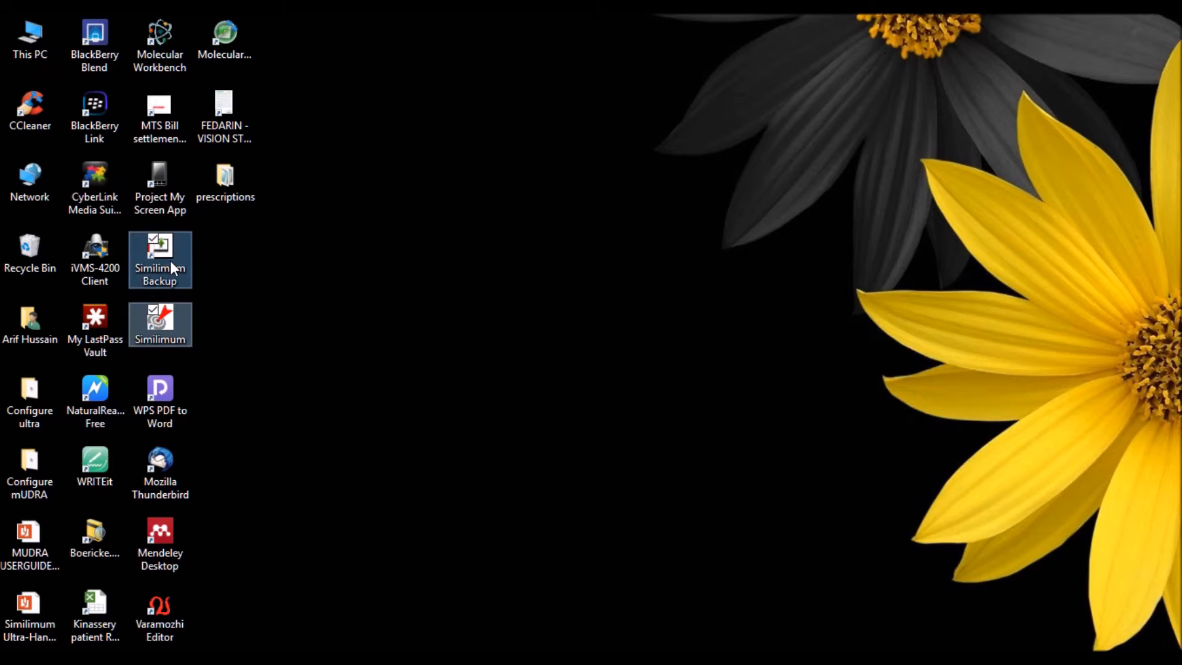
pyautogui.click(225, 341)
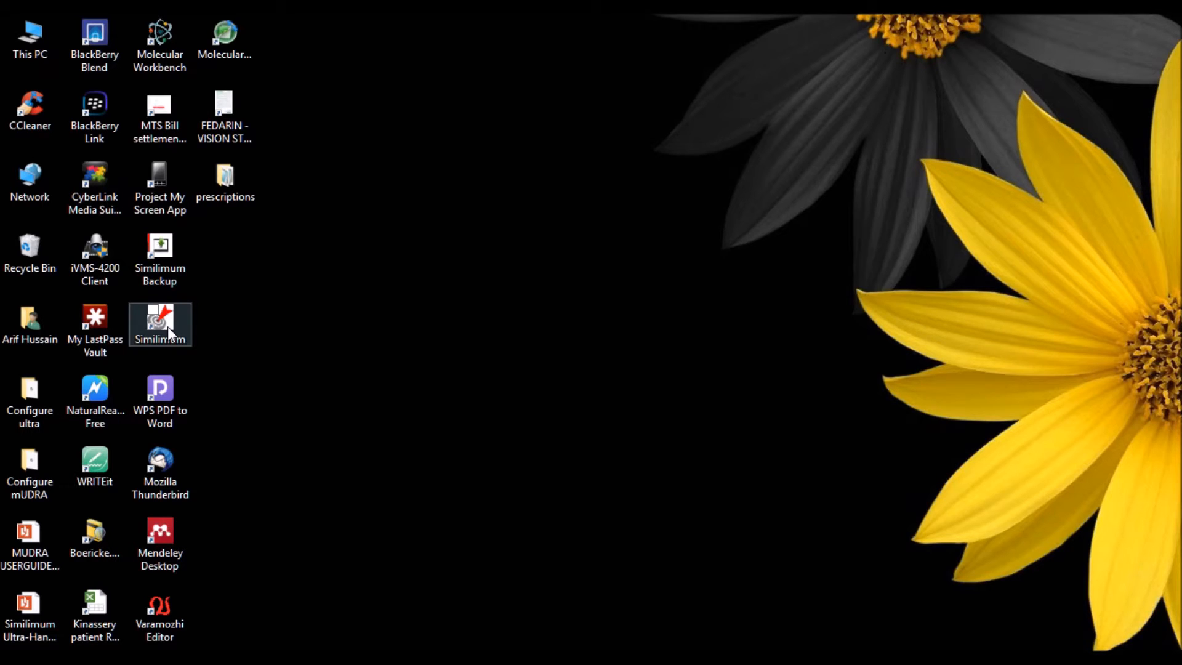
pyautogui.click(168, 326)
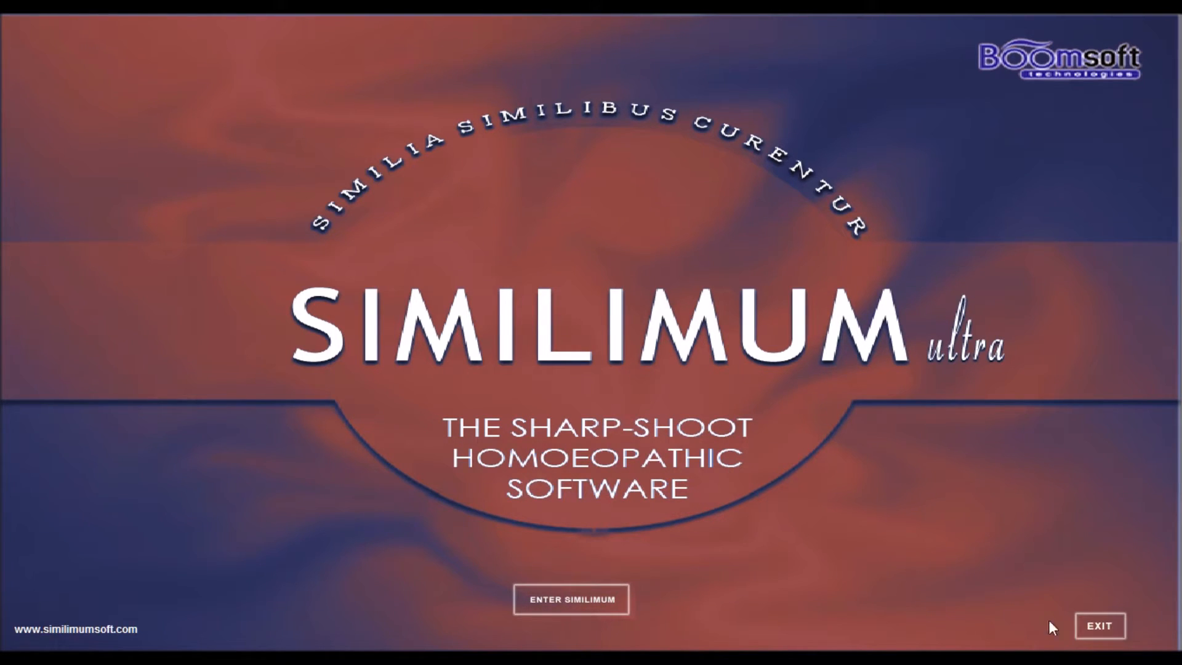
# Step: Enter Similimum past the splash screen and start a new patient registration
pyautogui.click(573, 616)
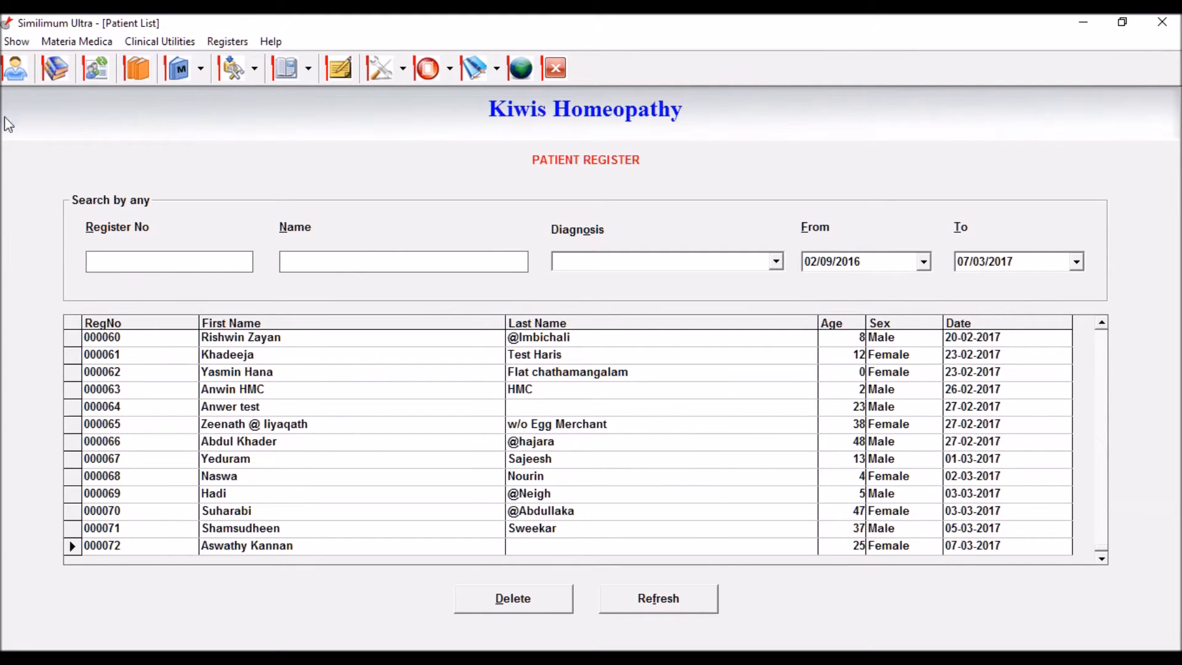
pyautogui.click(16, 72)
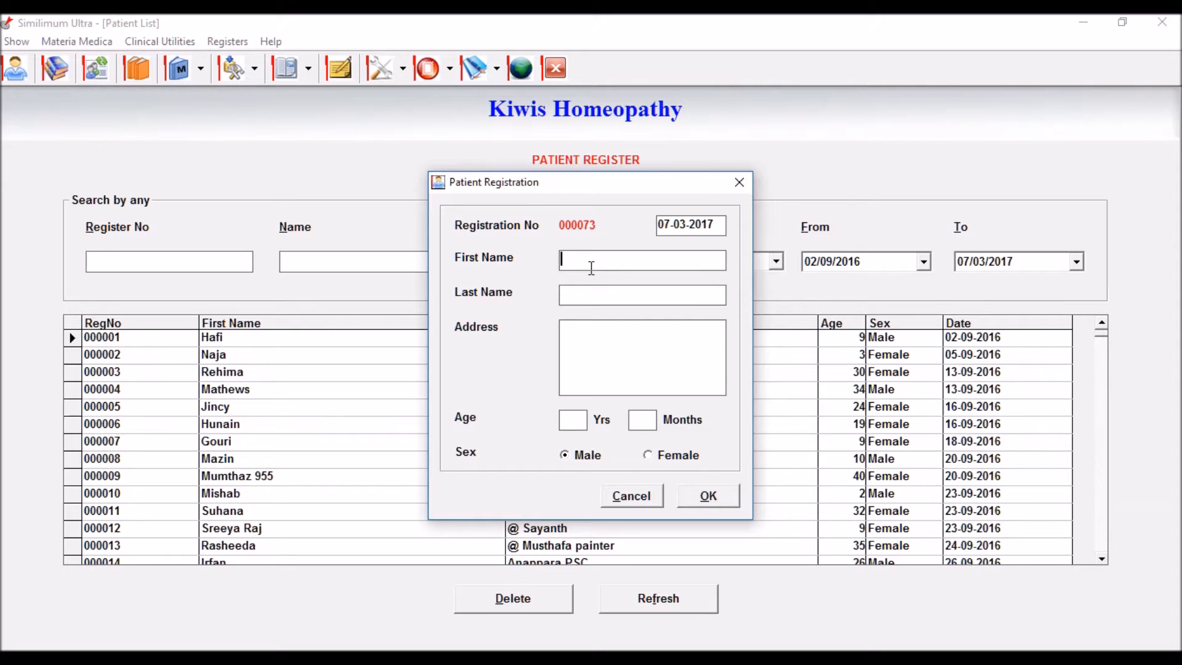
# Step: Register record 000073 with the patient's first name, age 25 and sex Female, and save it
pyautogui.press('Tab')
pyautogui.press('Tab')
pyautogui.press('Tab')
pyautogui.write('25')
pyautogui.click(651, 457)
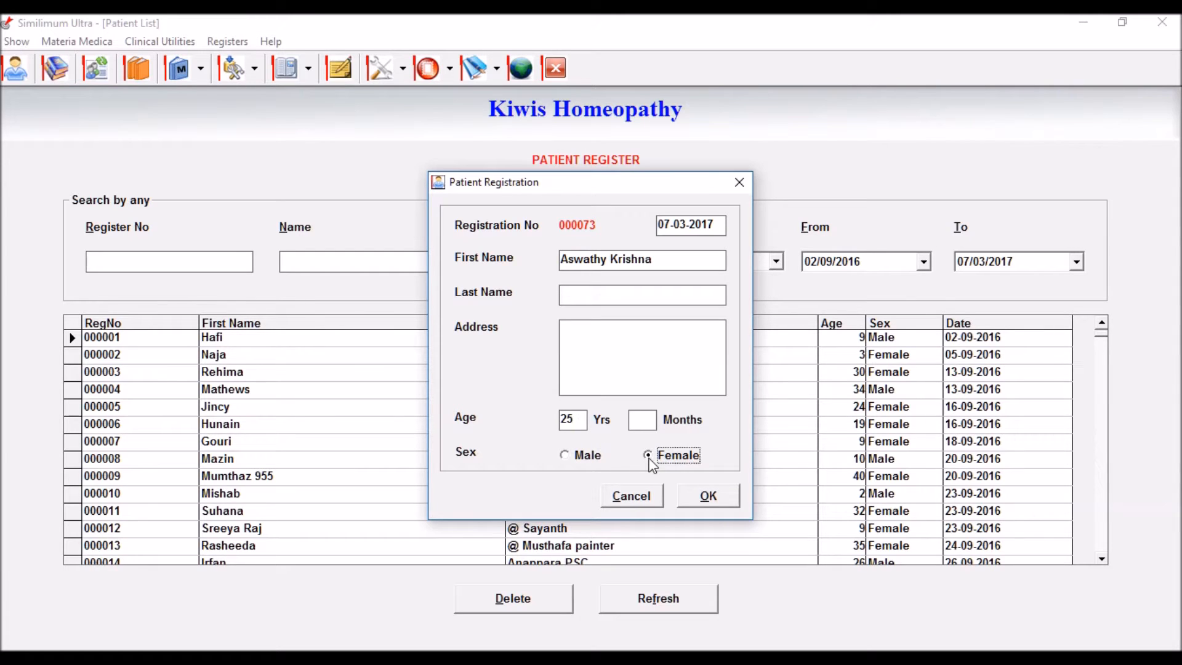
pyautogui.click(705, 504)
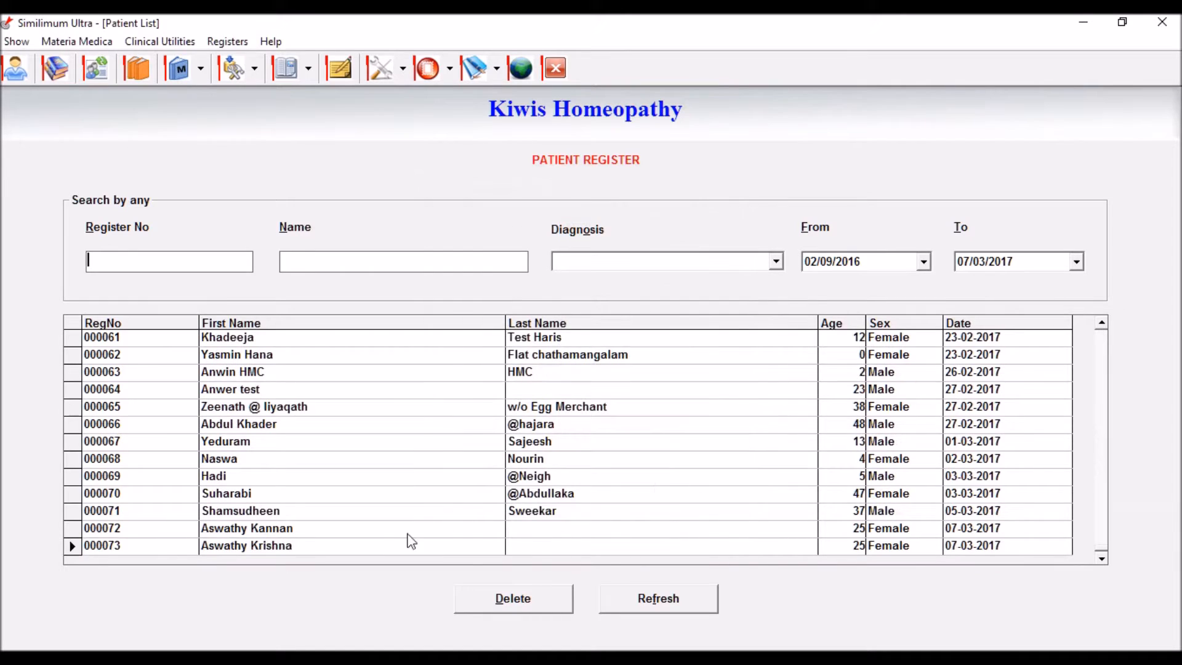
# Step: Open the case record of new patient 000073 from the Patient List
pyautogui.click(267, 550)
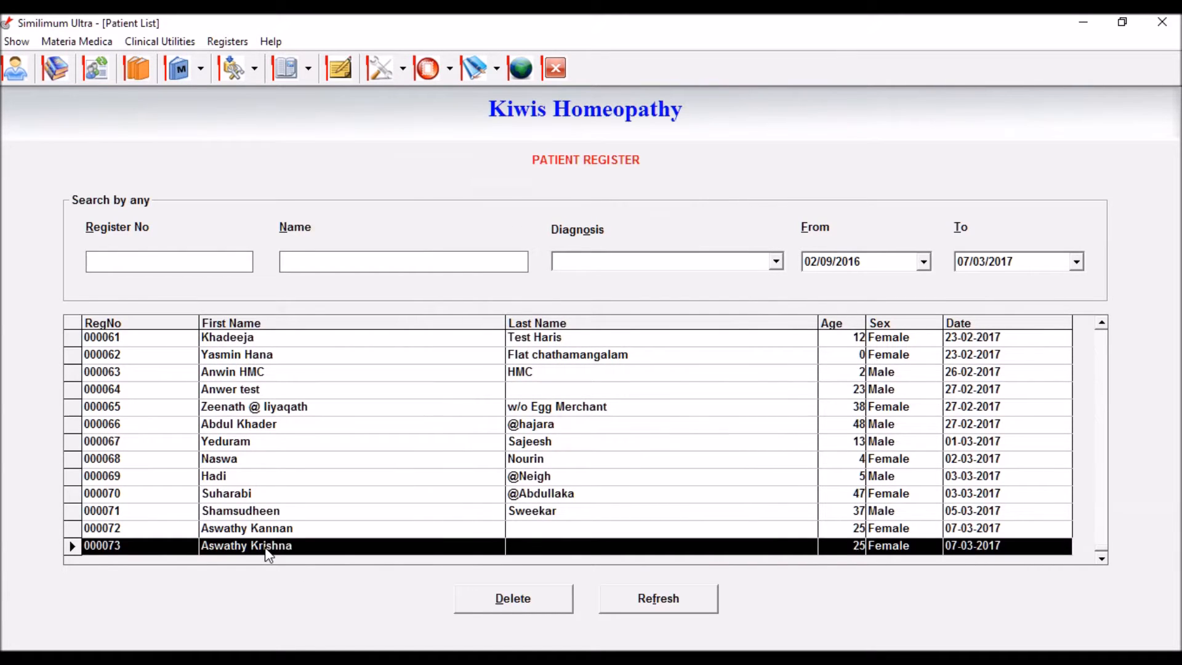
pyautogui.doubleClick(265, 547)
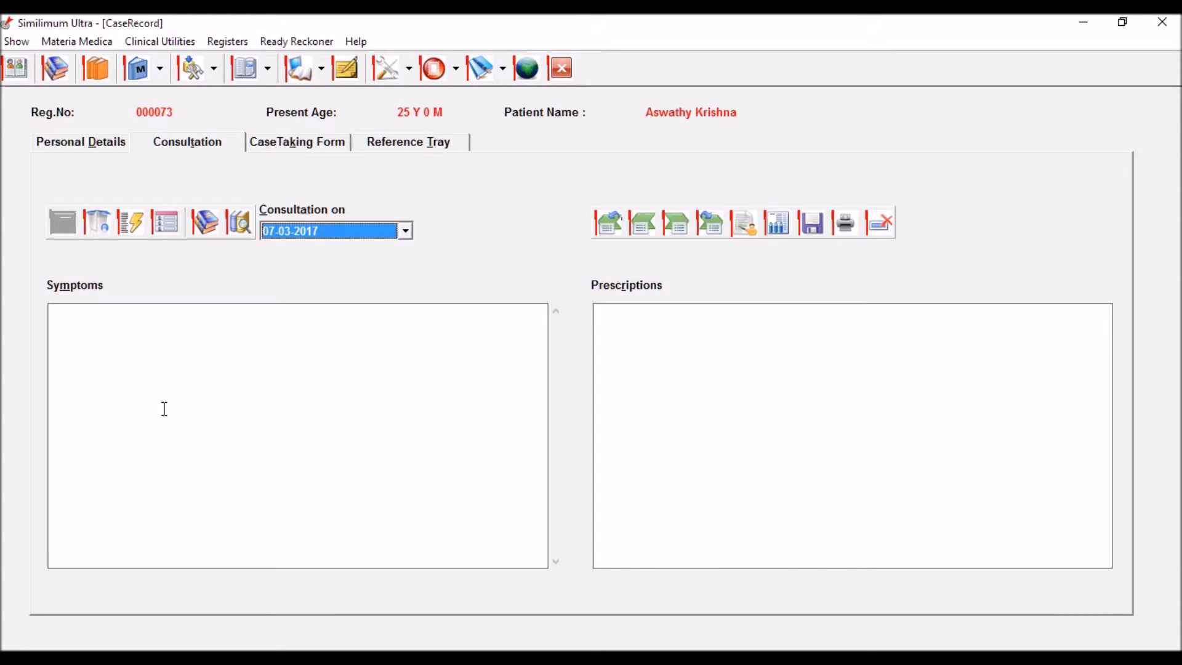
# Step: Write the PC: heading in the Symptoms box
pyautogui.click(190, 369)
pyautogui.write('R')
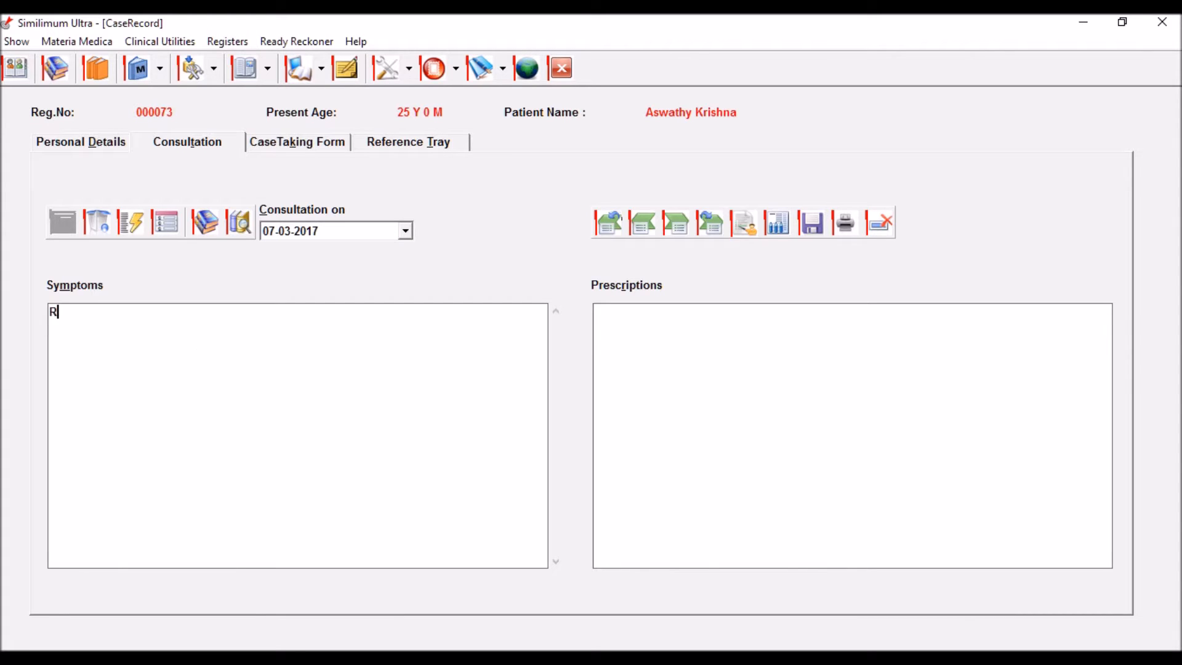
pyautogui.press('BackSpace')
pyautogui.write('PC:')
pyautogui.click(657, 339)
pyautogui.click(350, 347)
pyautogui.press('Return')
pyautogui.press('Return')
# Step: Add symptom lines leuc - thin, itch is more after menses and mens - black
pyautogui.write('leuc - thin')
pyautogui.press('Return')
pyautogui.write('itch is more after menses')
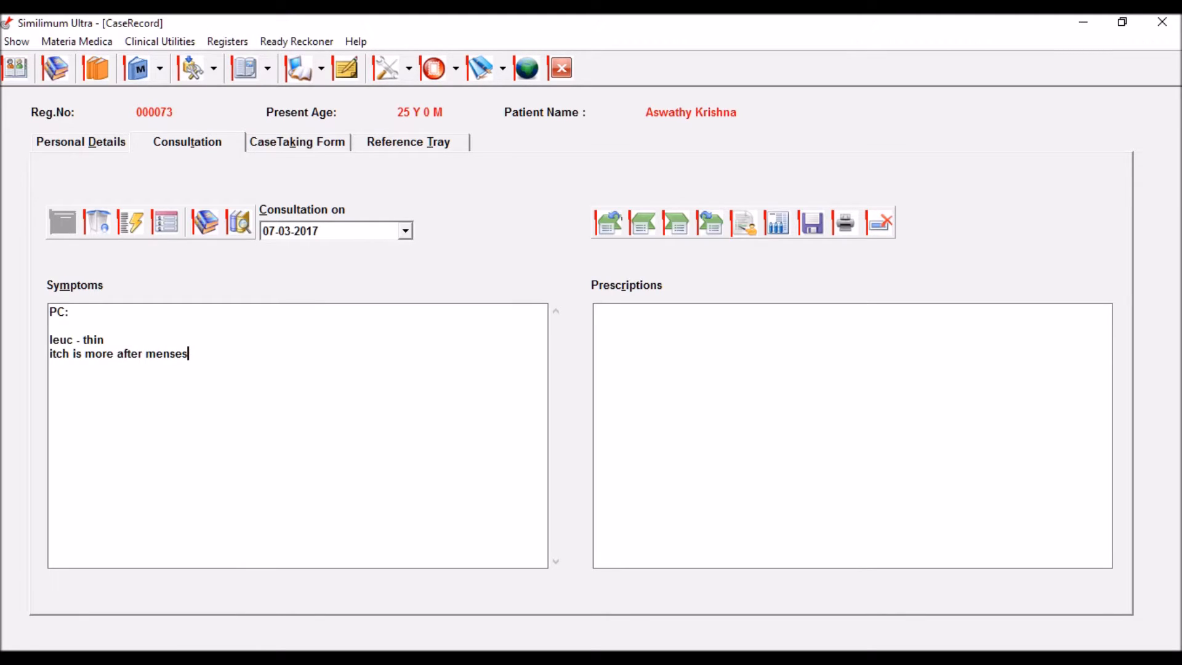
pyautogui.press('Return')
pyautogui.write('mens - black')
pyautogui.press('Return')
# Step: Add symptom lines anxiety - night, irritable and loq
pyautogui.write('anxiety - night')
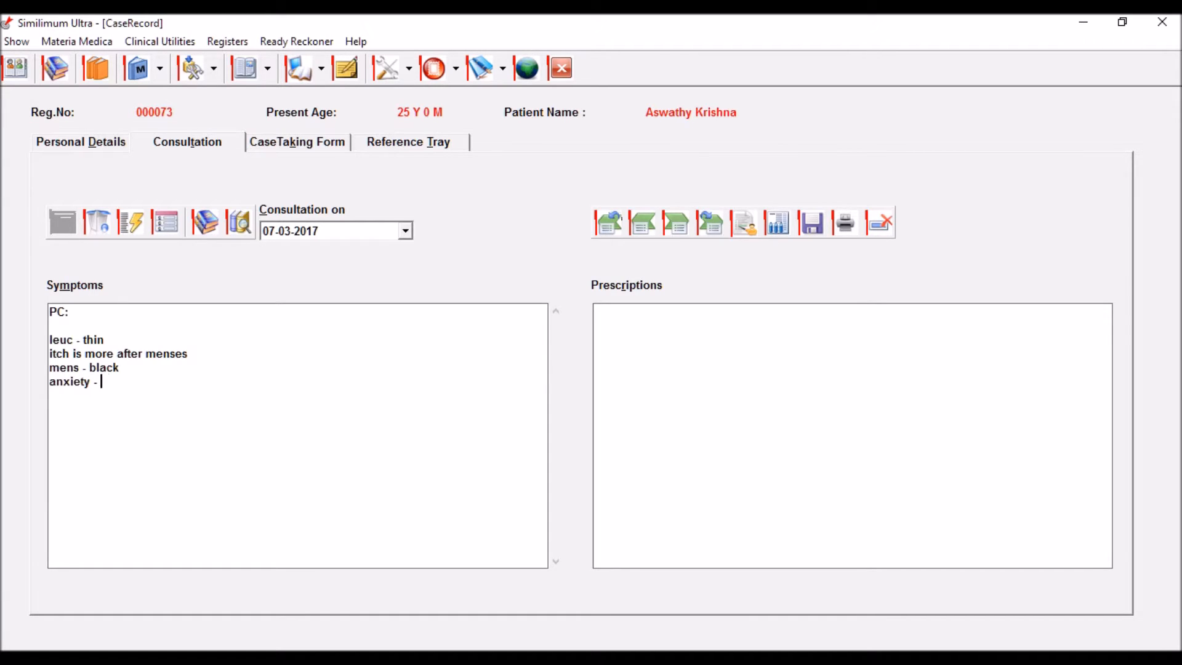
pyautogui.press('Return')
pyautogui.write('irritan')
pyautogui.press('BackSpace')
pyautogui.write('ble')
pyautogui.press('Return')
pyautogui.write('loq')
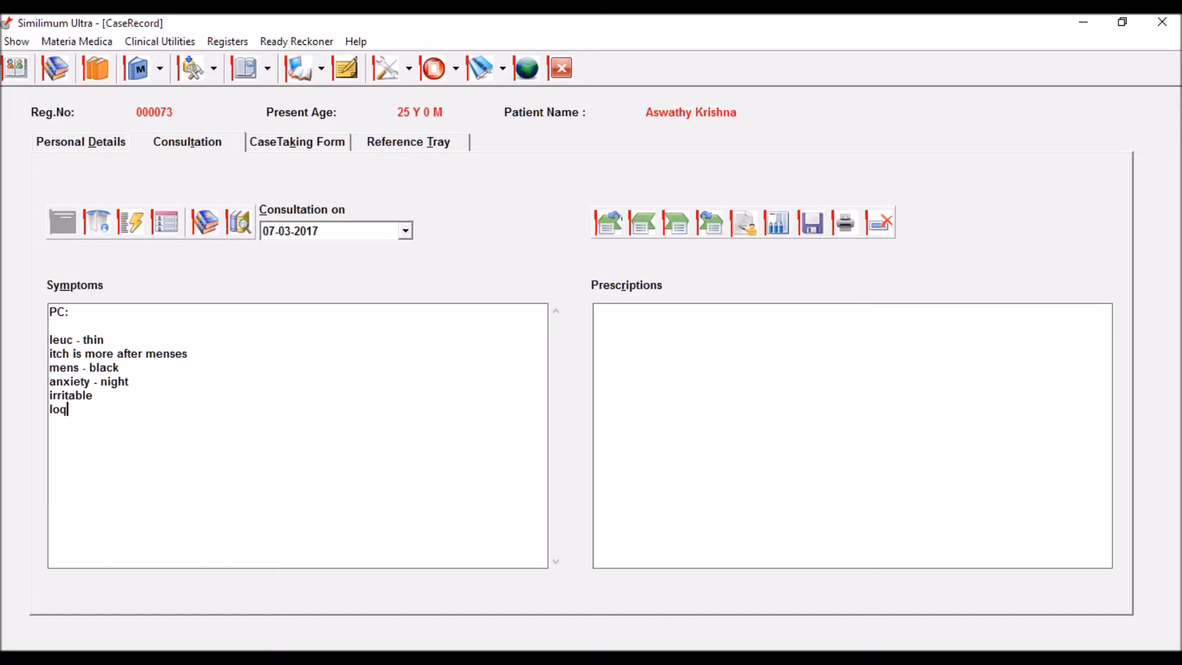
pyautogui.press('Return')
# Step: Add symptom lines cold - chily and menses - agg
pyautogui.write('old')
pyautogui.press('BackSpace')
pyautogui.press('BackSpace')
pyautogui.press('BackSpace')
pyautogui.write('cold')
pyautogui.press('Return')
pyautogui.press('BackSpace')
pyautogui.write('- chily')
pyautogui.press('Return')
pyautogui.write('menses - ')
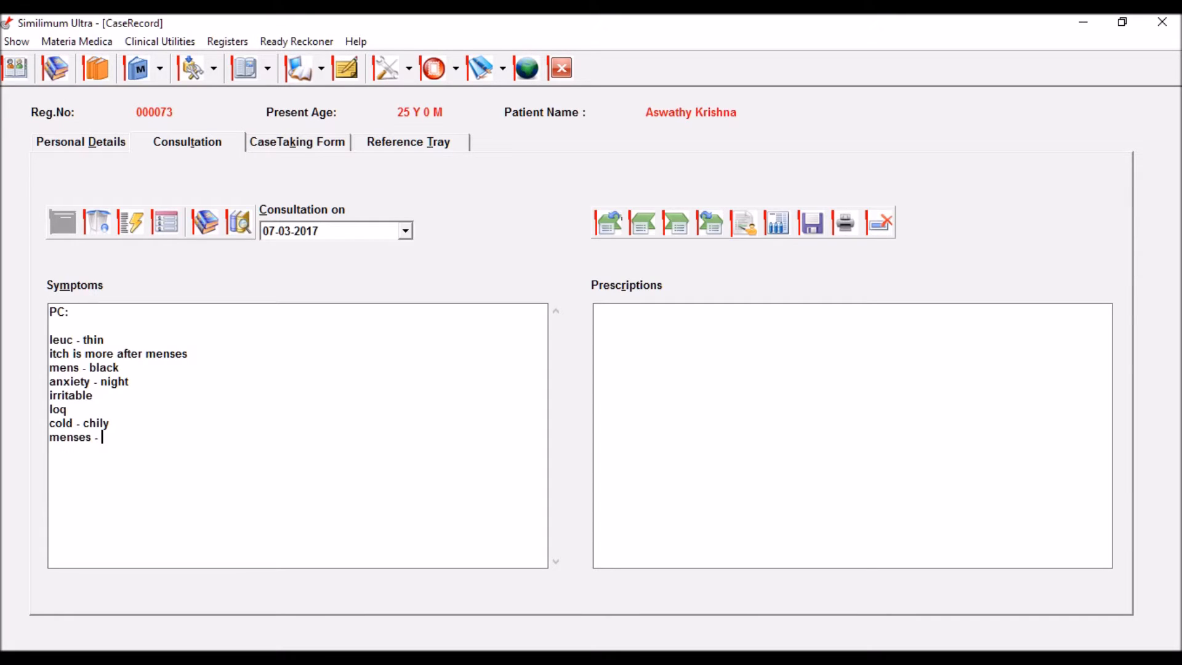
pyautogui.write('agg')
# Step: Start the Prescriptions notes with Rx and a numbered line 1
pyautogui.press('Tab')
pyautogui.write('Rx')
pyautogui.press('Return')
pyautogui.write('1')
pyautogui.press('BackSpace')
pyautogui.press('Return')
pyautogui.write('1.')
pyautogui.write('Puls')
pyautogui.press('BackSpace')
pyautogui.press('BackSpace')
pyautogui.press('BackSpace')
pyautogui.press('BackSpace')
# Step: Delete the symptom lines below PC: and open the Search Repertory dialog
pyautogui.moveTo(169, 438); pyautogui.dragTo(36, 346)
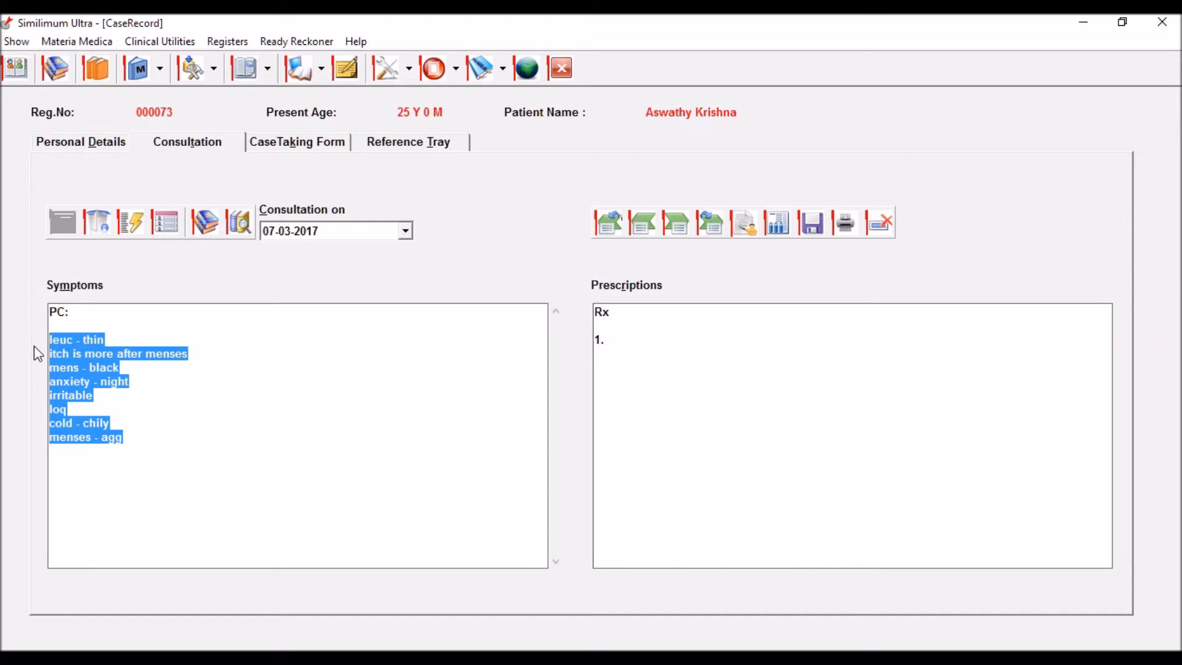
pyautogui.press('Delete')
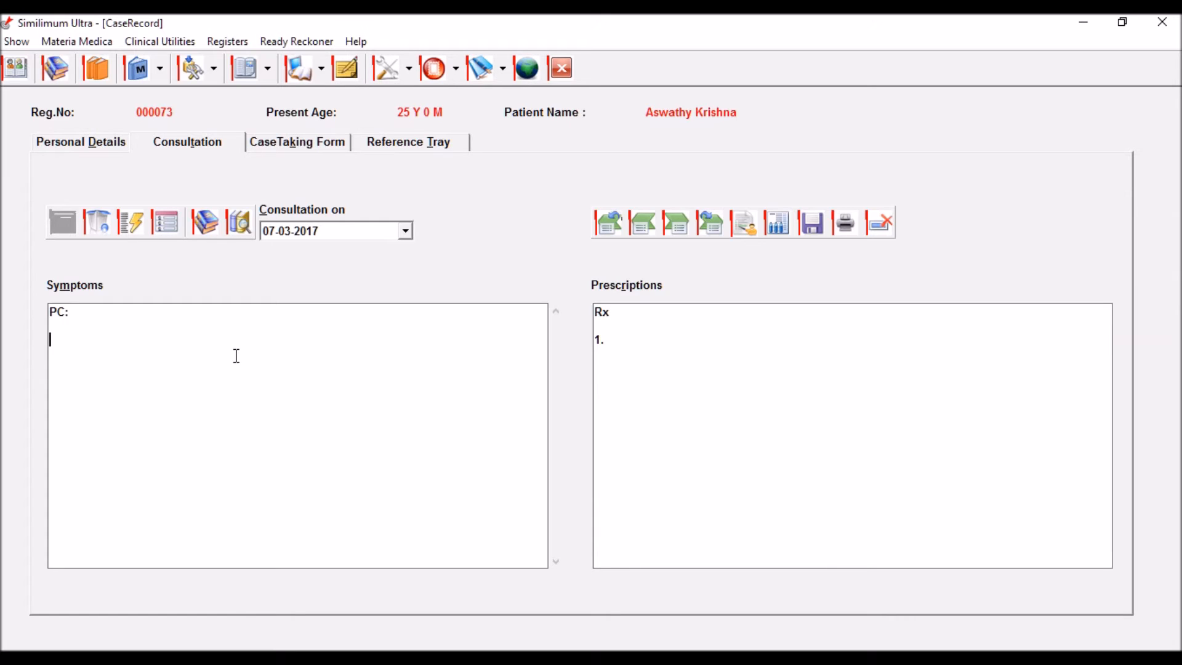
pyautogui.click(246, 223)
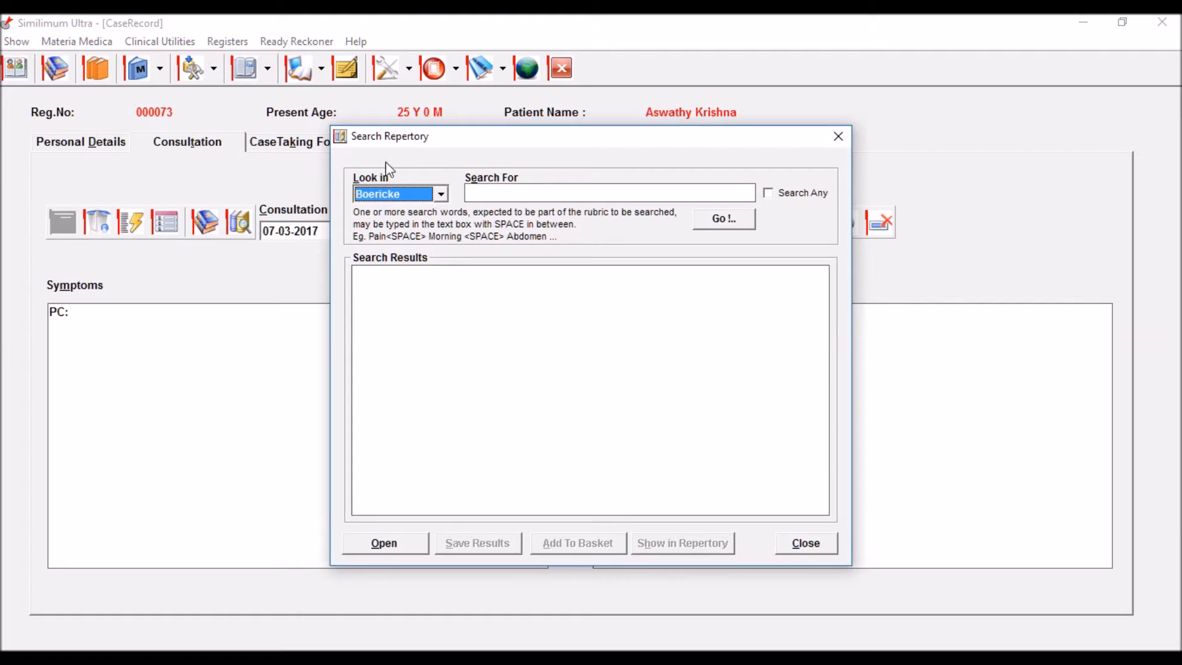
# Step: Switch the search to Kent, search 'fem itch mens aft' and add the itching-after-menses rubric
pyautogui.click(440, 195)
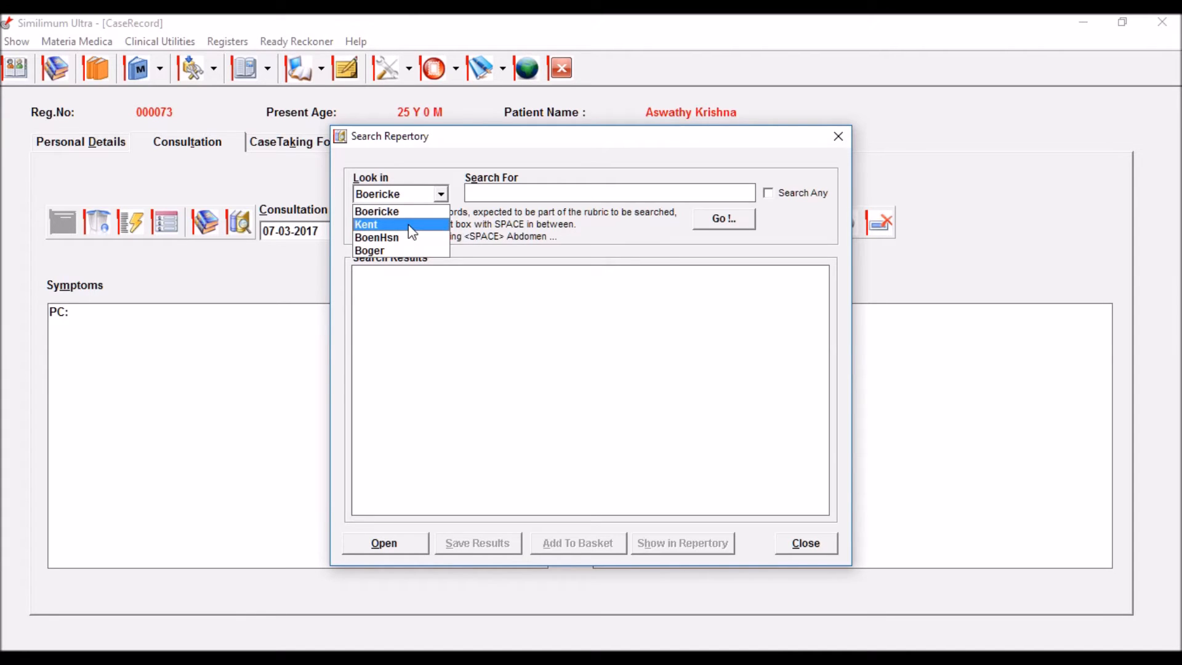
pyautogui.click(409, 226)
pyautogui.click(528, 197)
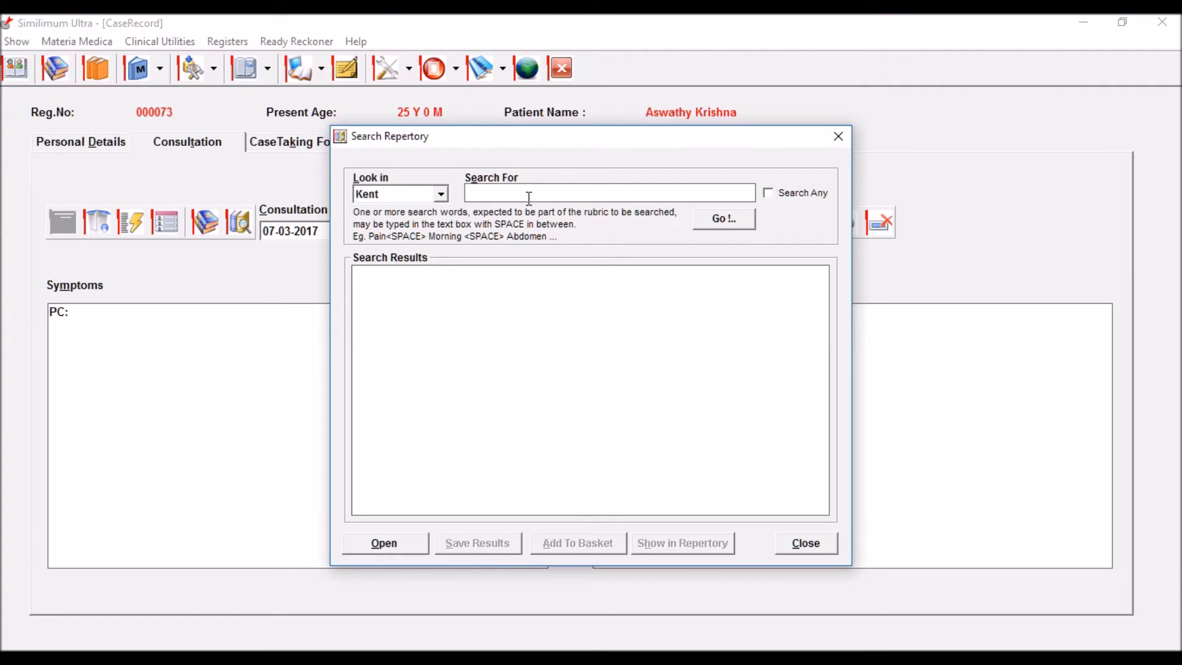
pyautogui.write('fem itch mens aft')
pyautogui.press('Return')
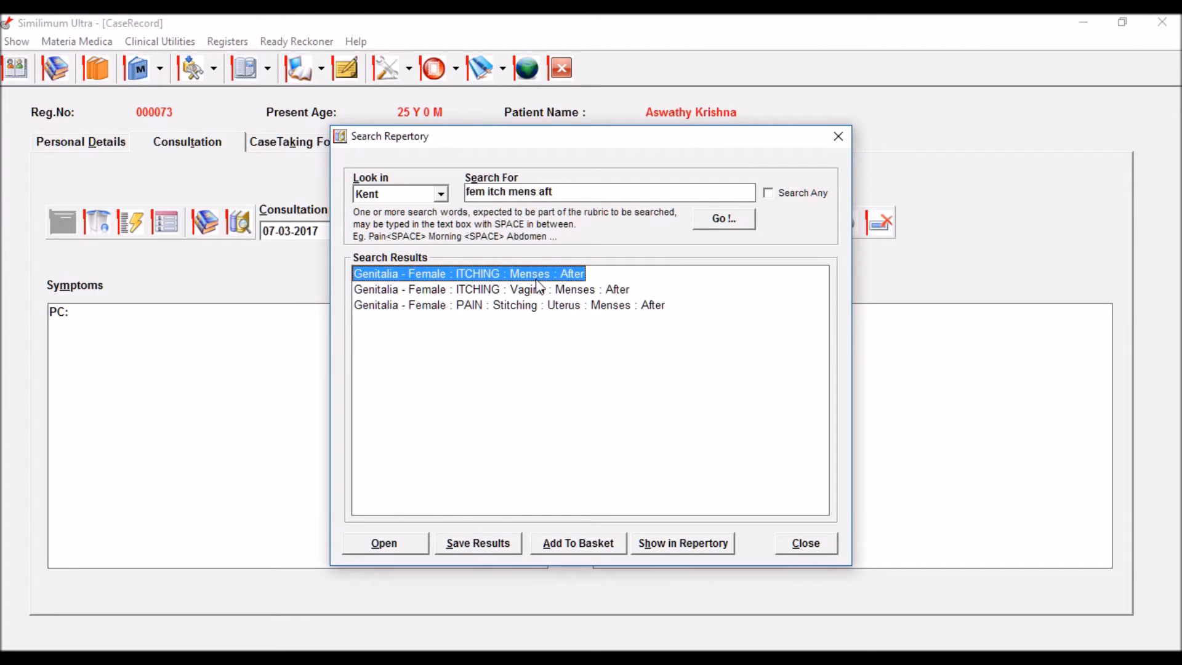
pyautogui.click(568, 548)
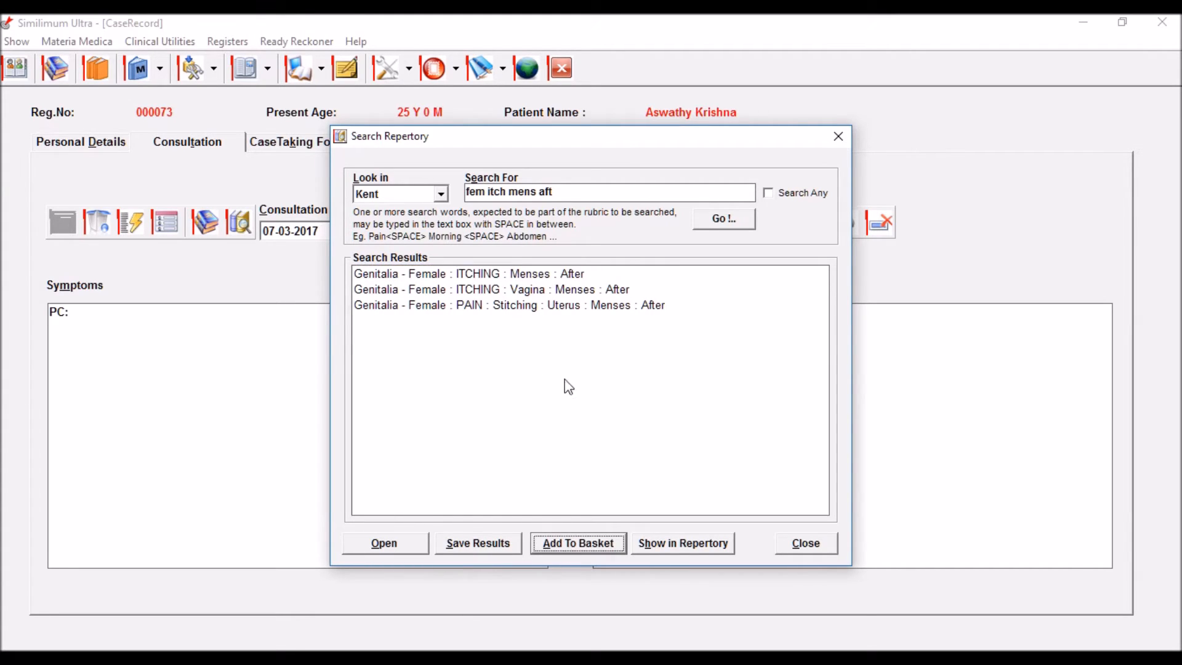
pyautogui.click(576, 190)
# Step: Search 'leuc thin' and 'mens bla', adding LEUCORRHOEA Thin and MENSES : Black to the basket
pyautogui.press('BackSpace')
pyautogui.press('BackSpace')
pyautogui.press('BackSpace')
pyautogui.press('BackSpace')
pyautogui.press('BackSpace')
pyautogui.press('BackSpace')
pyautogui.press('BackSpace')
pyautogui.press('BackSpace')
pyautogui.press('BackSpace')
pyautogui.press('BackSpace')
pyautogui.press('BackSpace')
pyautogui.press('BackSpace')
pyautogui.press('BackSpace')
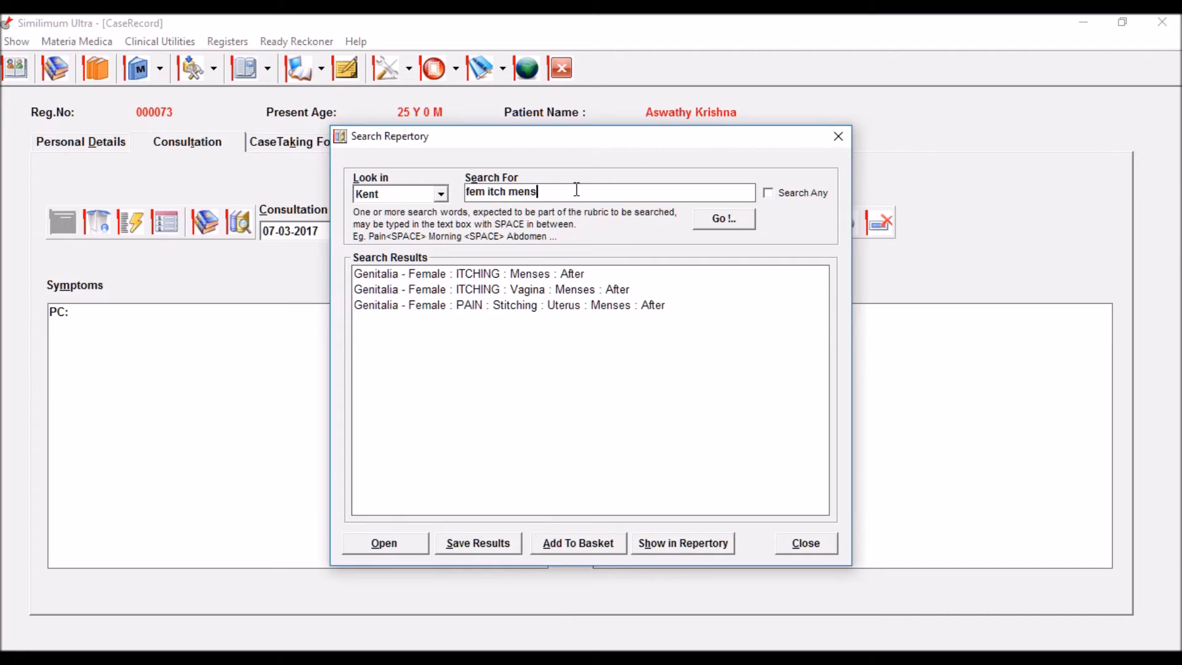
pyautogui.write('leuc thin')
pyautogui.press('Return')
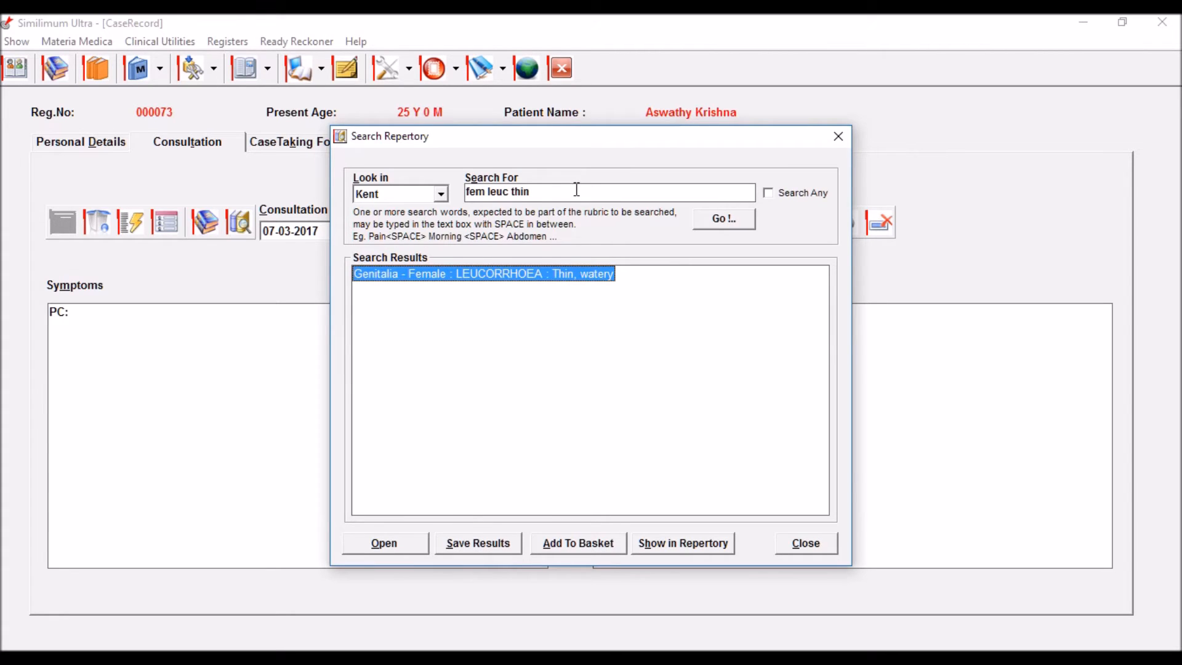
pyautogui.click(588, 547)
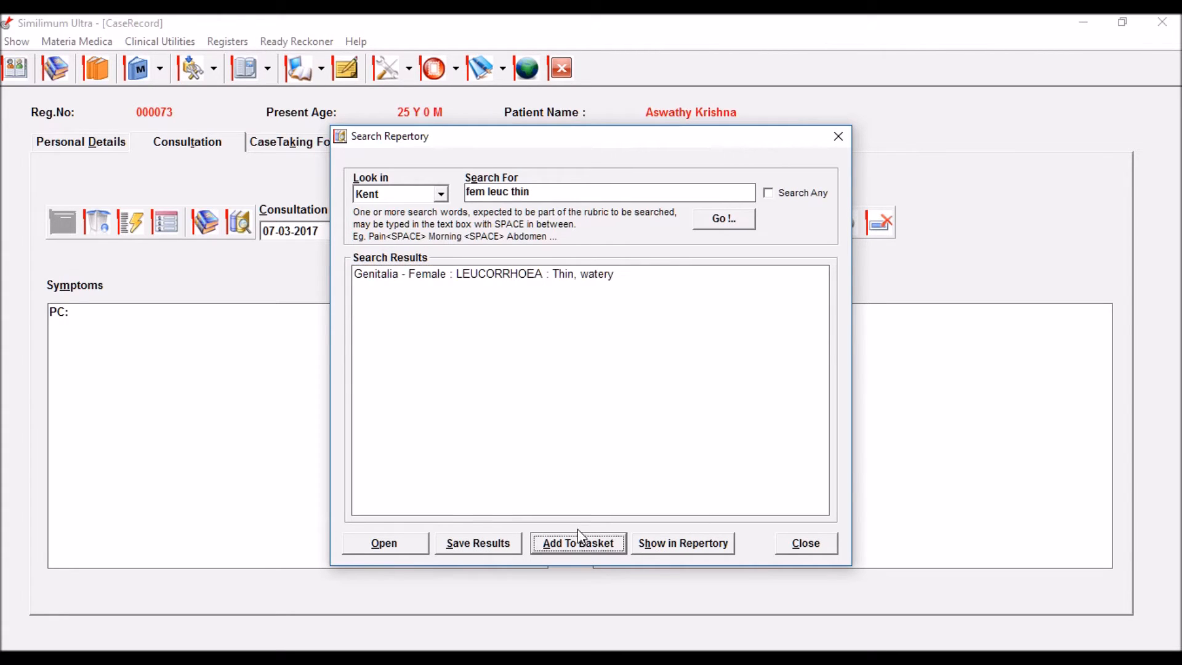
pyautogui.click(560, 188)
pyautogui.press('BackSpace')
pyautogui.press('BackSpace')
pyautogui.press('BackSpace')
pyautogui.press('BackSpace')
pyautogui.press('BackSpace')
pyautogui.press('BackSpace')
pyautogui.press('BackSpace')
pyautogui.press('BackSpace')
pyautogui.press('BackSpace')
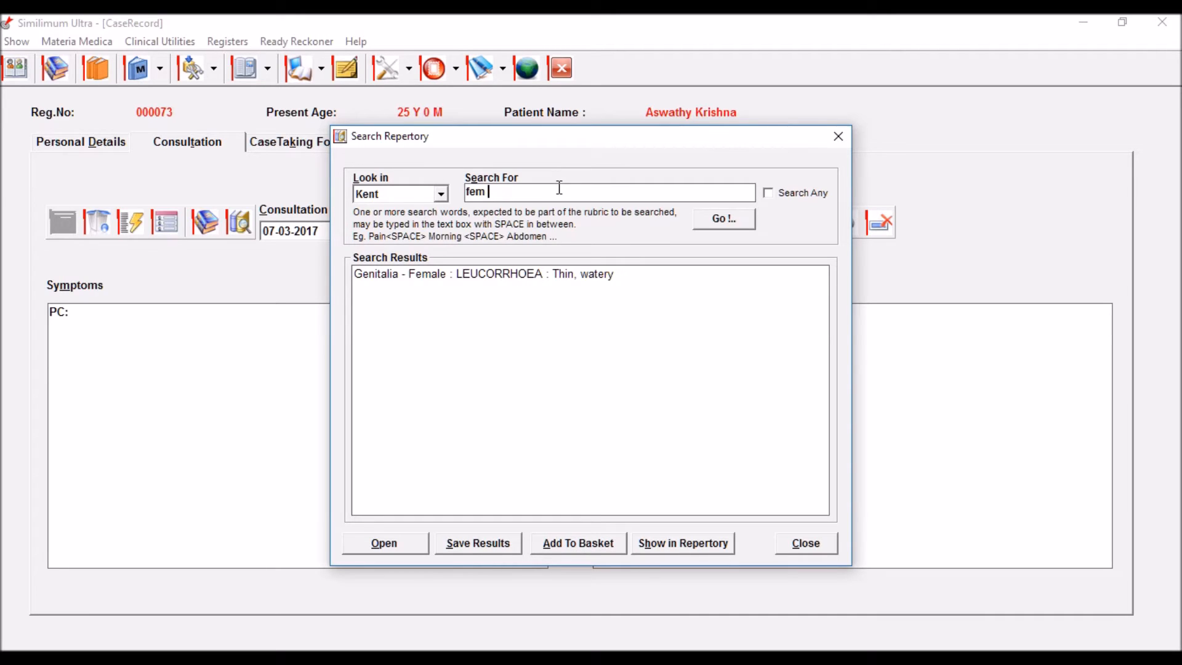
pyautogui.write('mens bla')
pyautogui.press('Return')
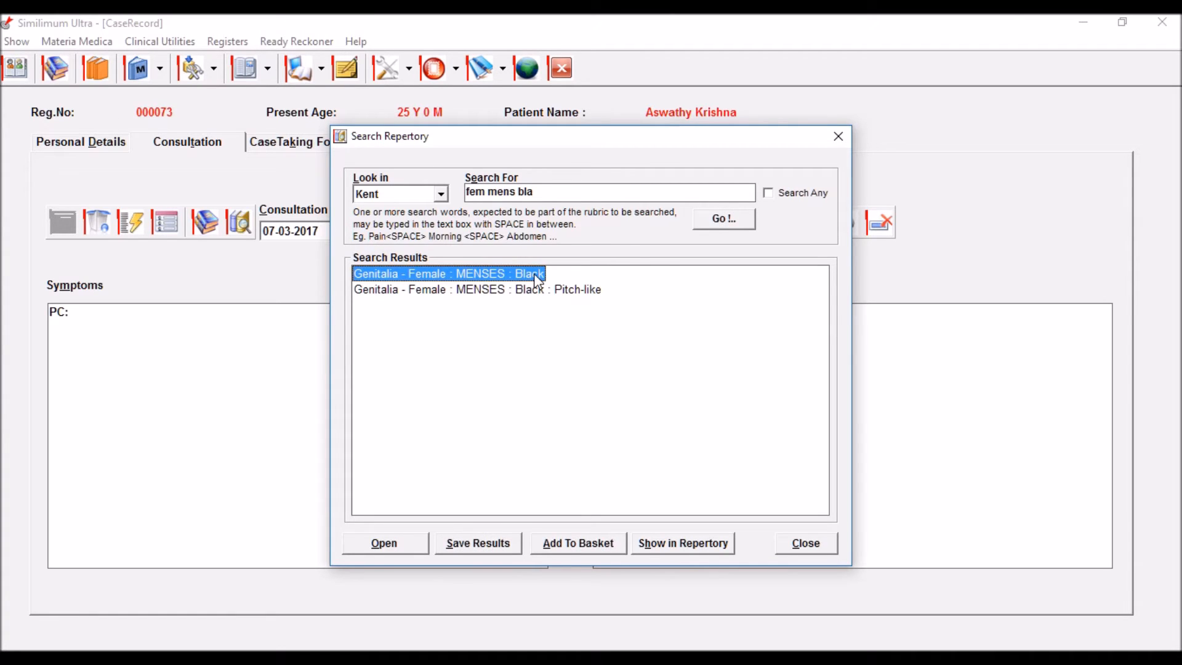
pyautogui.click(568, 540)
# Step: Search 'anx night', then narrow it to 'min anx night' for Mind : ANXIETY rubrics
pyautogui.click(551, 185)
pyautogui.press('BackSpace')
pyautogui.press('BackSpace')
pyautogui.press('BackSpace')
pyautogui.press('BackSpace')
pyautogui.press('BackSpace')
pyautogui.press('BackSpace')
pyautogui.press('BackSpace')
pyautogui.press('BackSpace')
pyautogui.press('BackSpace')
pyautogui.press('BackSpace')
pyautogui.press('BackSpace')
pyautogui.press('BackSpace')
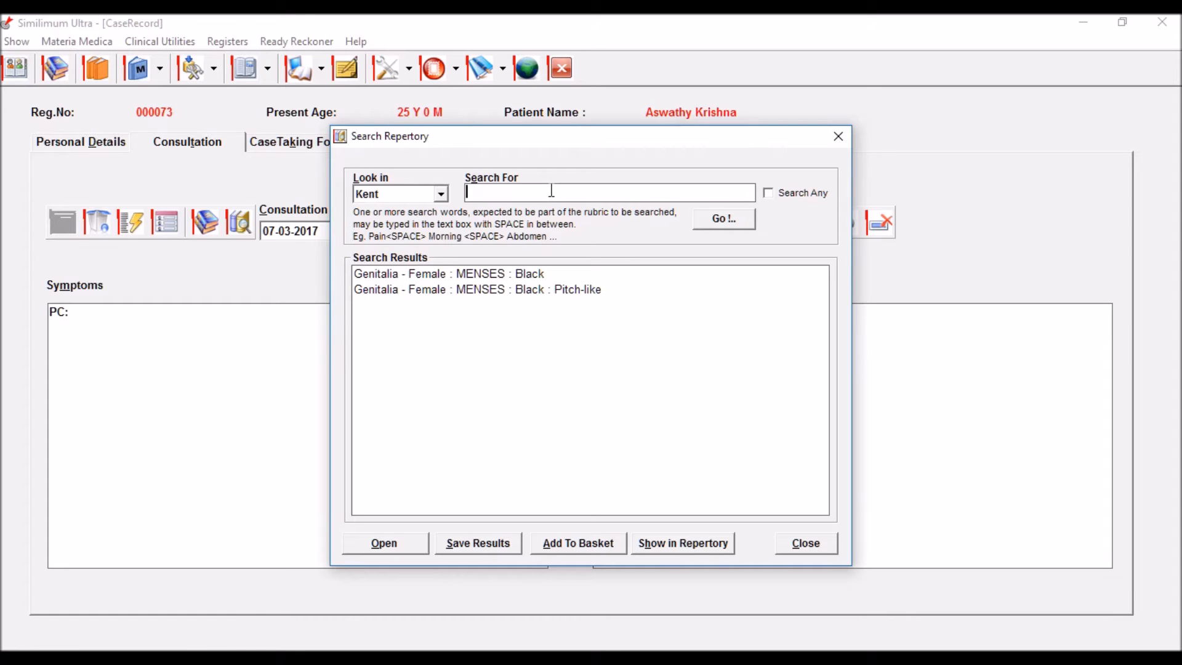
pyautogui.write('anx night')
pyautogui.press('Return')
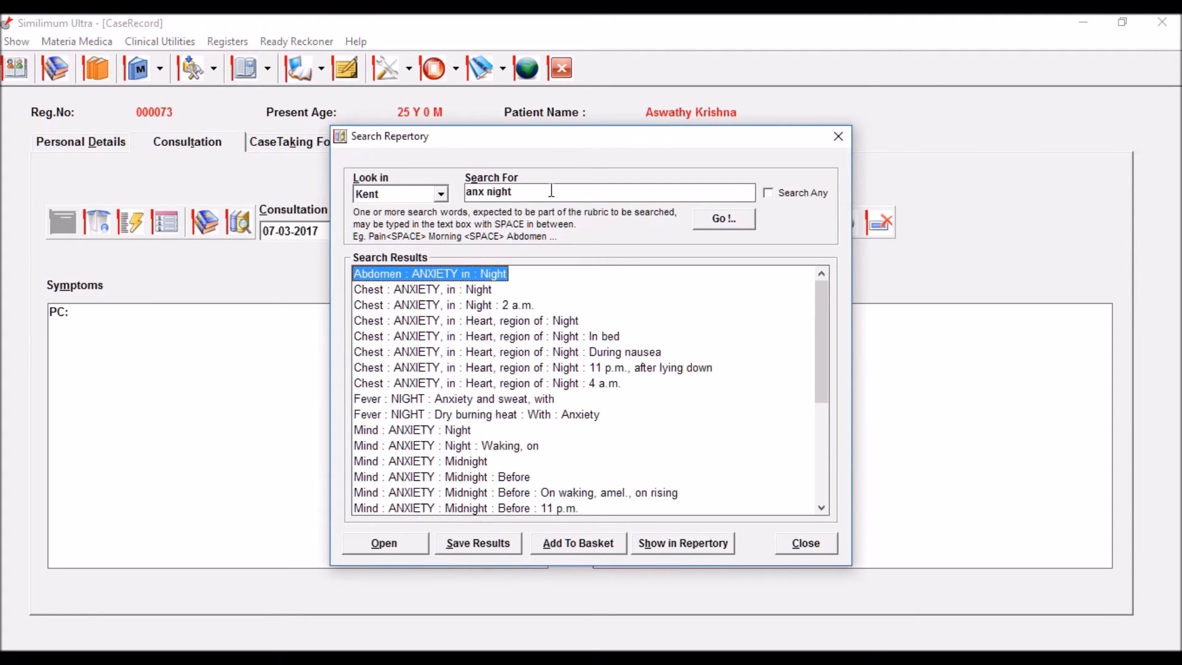
pyautogui.click(460, 433)
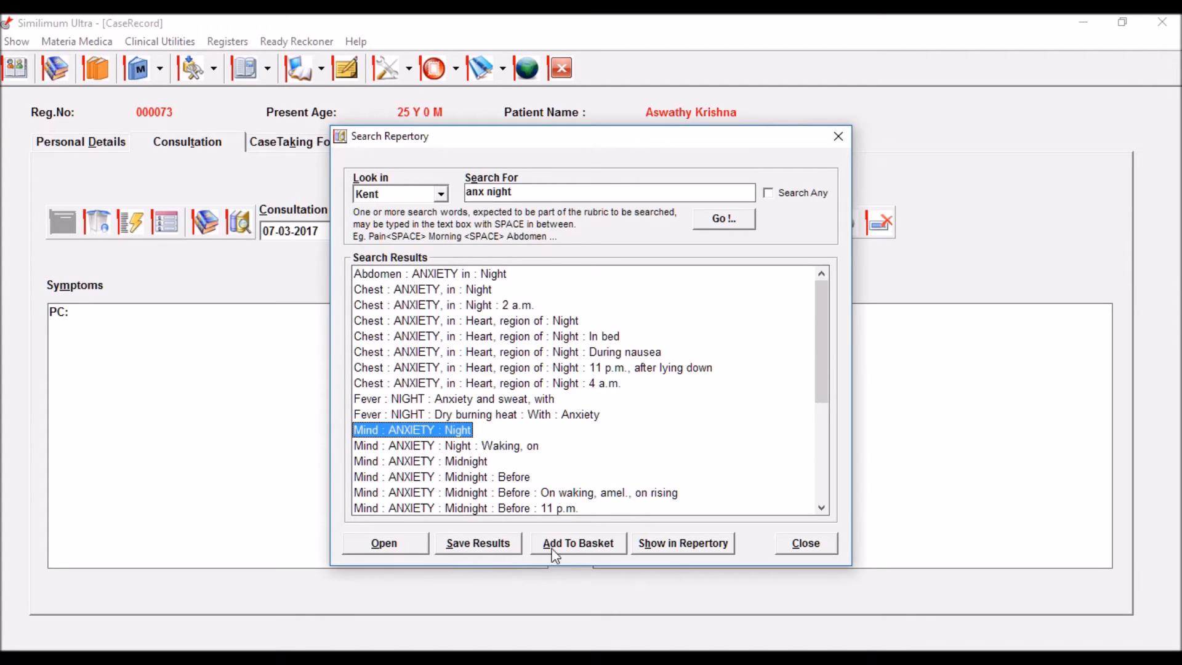
pyautogui.click(468, 193)
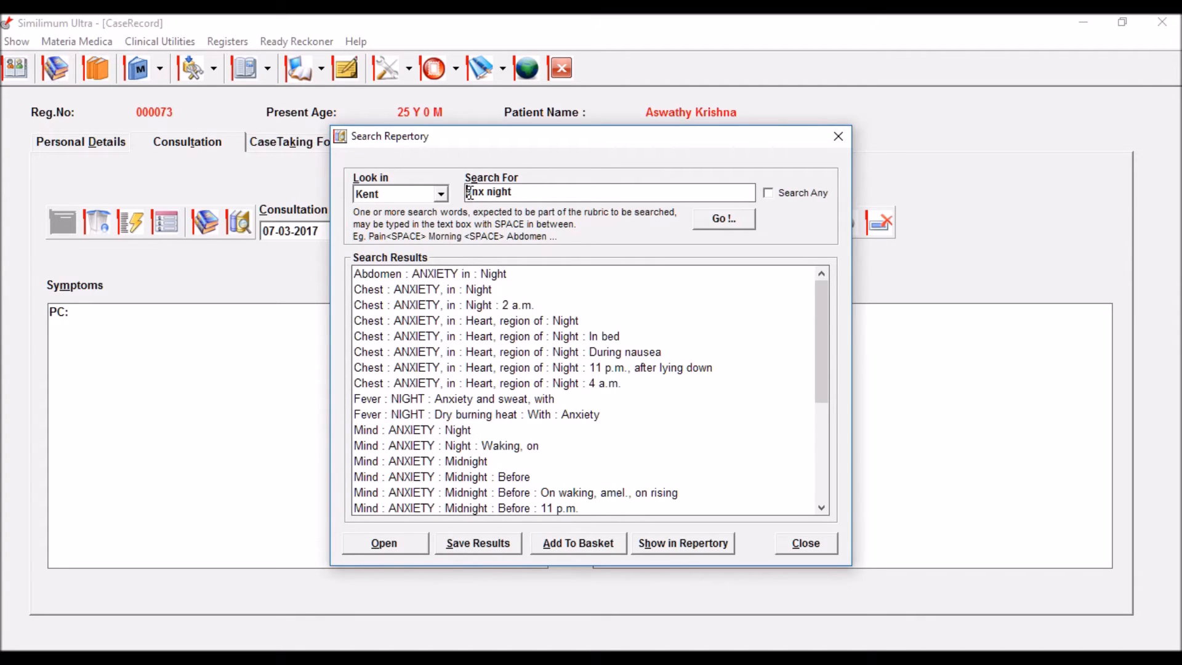
pyautogui.write('min')
pyautogui.press('Return')
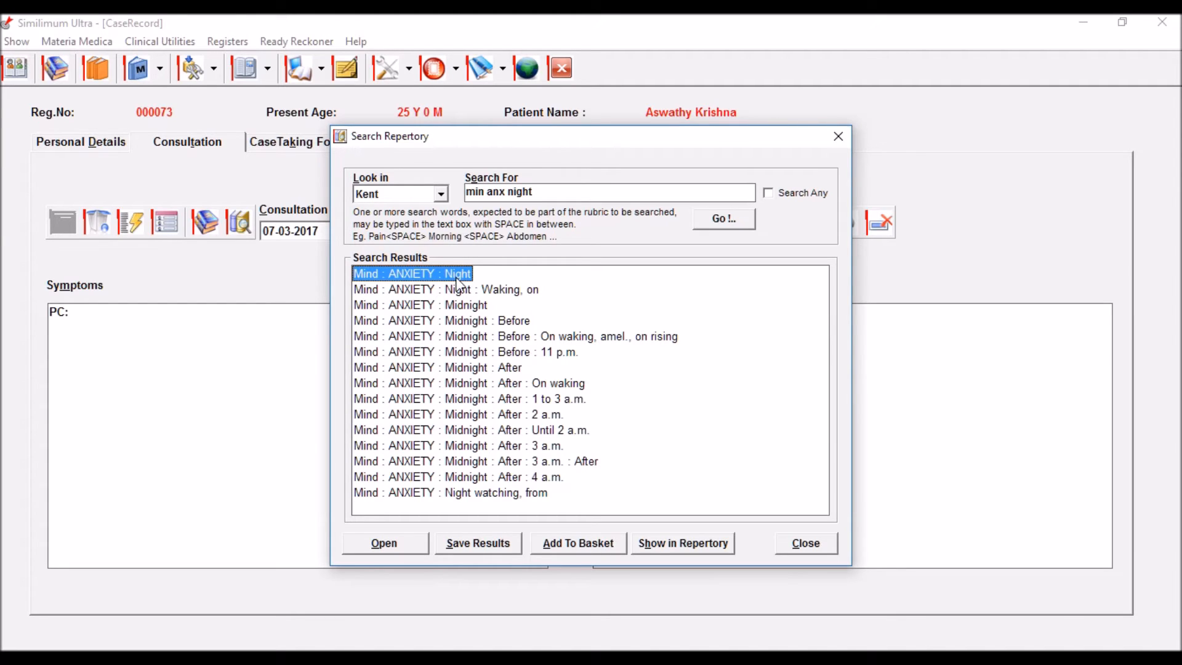
# Step: Add Mind : ANXIETY : Night, then search 'min irri' and add Mind : IRRITABILITY
pyautogui.click(587, 553)
pyautogui.click(566, 193)
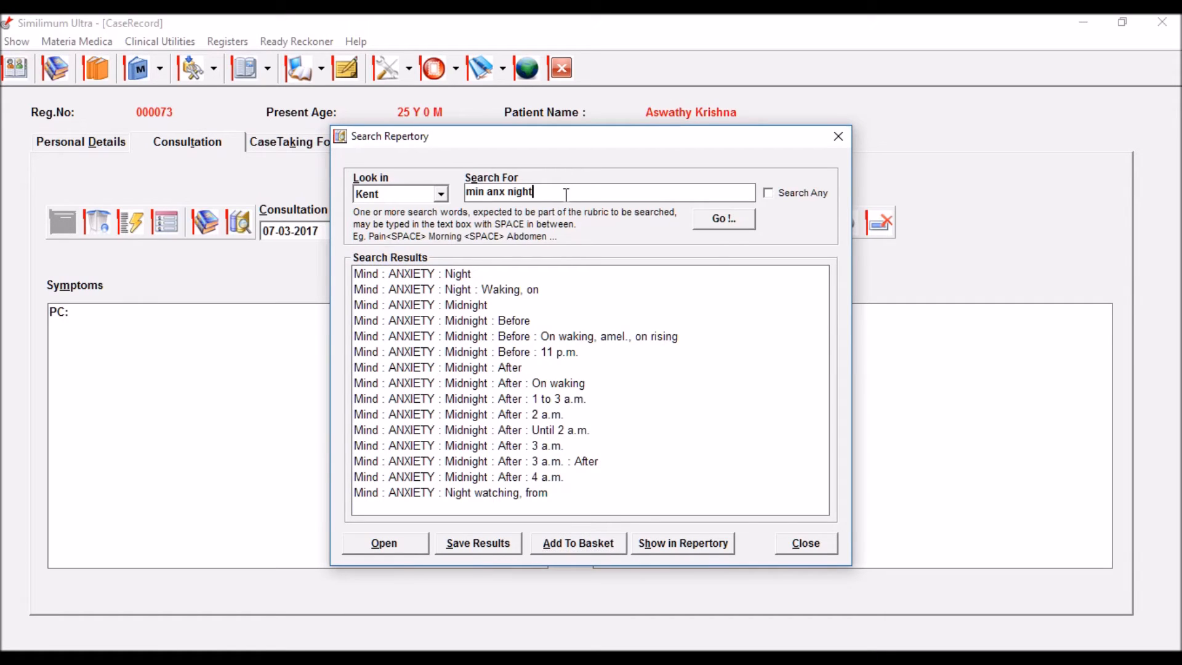
pyautogui.press('BackSpace')
pyautogui.press('BackSpace')
pyautogui.press('BackSpace')
pyautogui.press('BackSpace')
pyautogui.press('BackSpace')
pyautogui.press('BackSpace')
pyautogui.press('BackSpace')
pyautogui.press('BackSpace')
pyautogui.press('BackSpace')
pyautogui.write('irri')
pyautogui.press('Return')
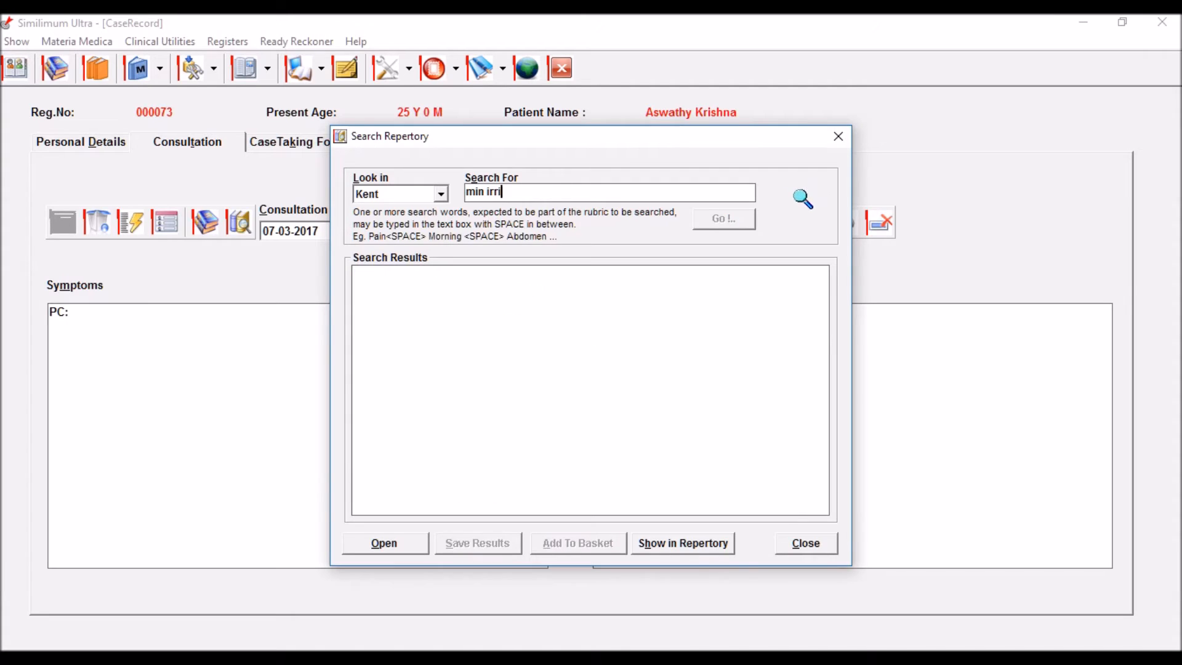
pyautogui.click(458, 338)
pyautogui.click(572, 542)
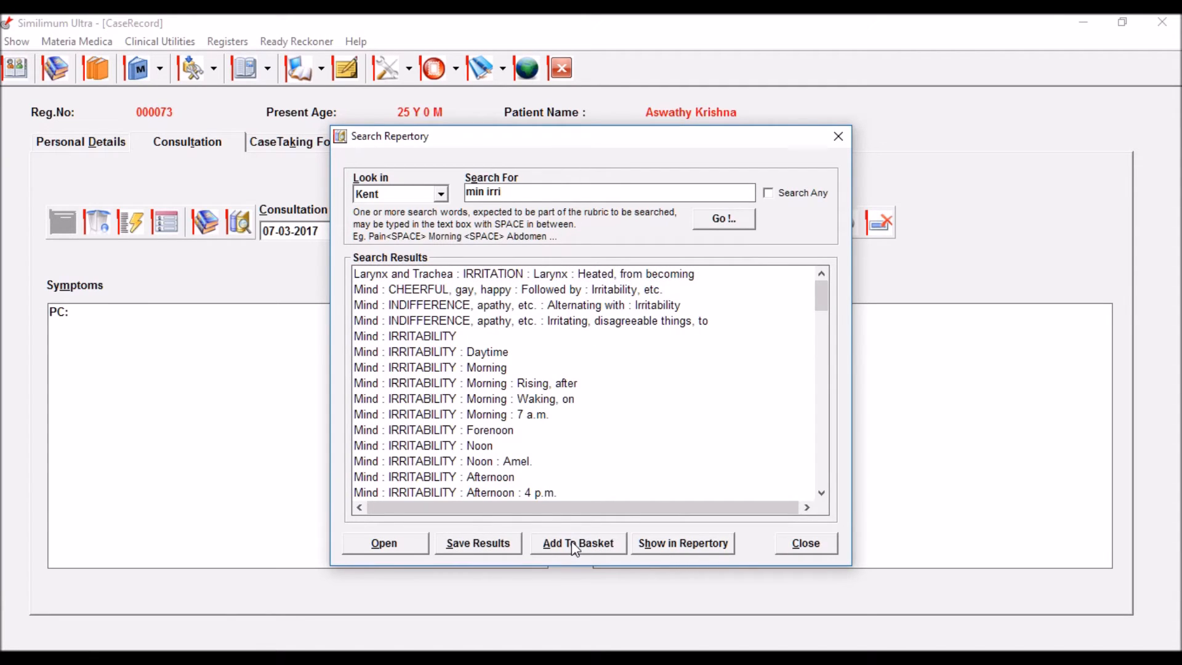
# Step: Search 'min loq', add Mind : LOQUACITY, and enter the search words 'gen cold rem'
pyautogui.click(530, 193)
pyautogui.press('BackSpace')
pyautogui.press('BackSpace')
pyautogui.press('BackSpace')
pyautogui.press('BackSpace')
pyautogui.write('loq')
pyautogui.press('Return')
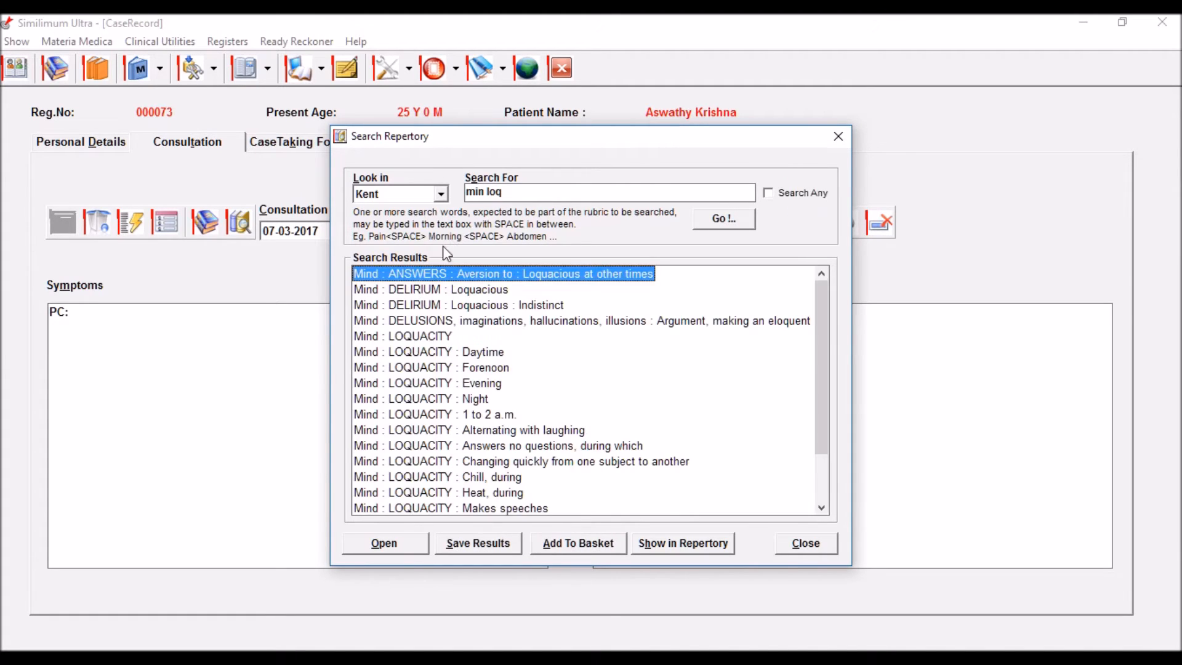
pyautogui.click(433, 337)
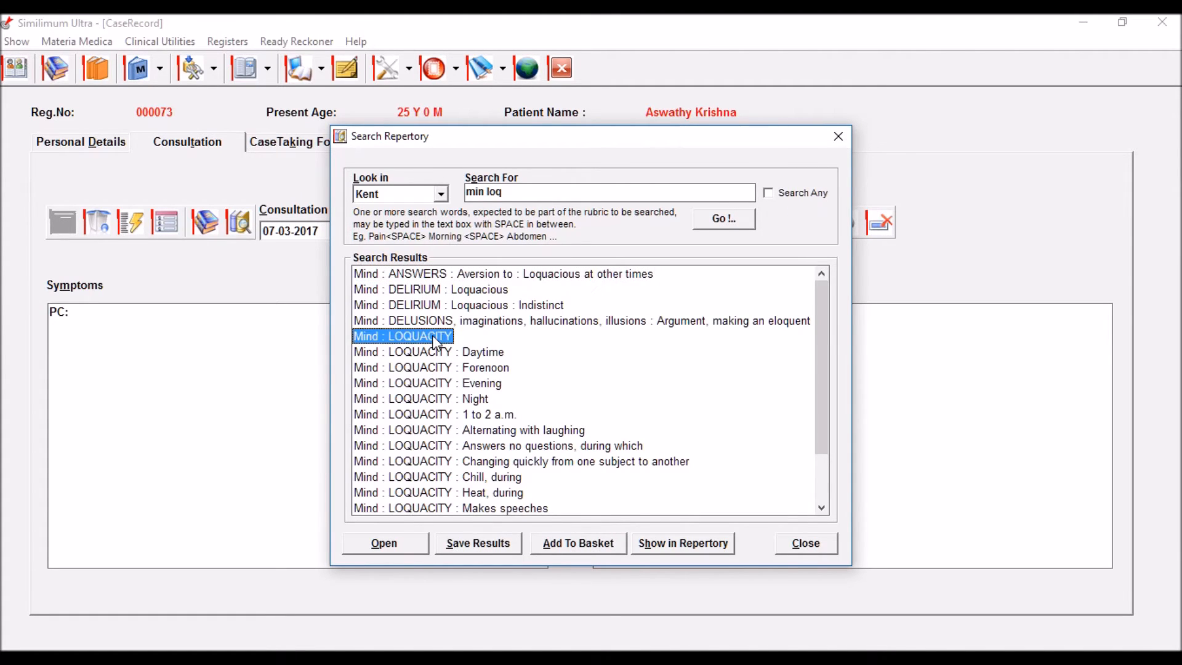
pyautogui.click(591, 548)
pyautogui.click(539, 195)
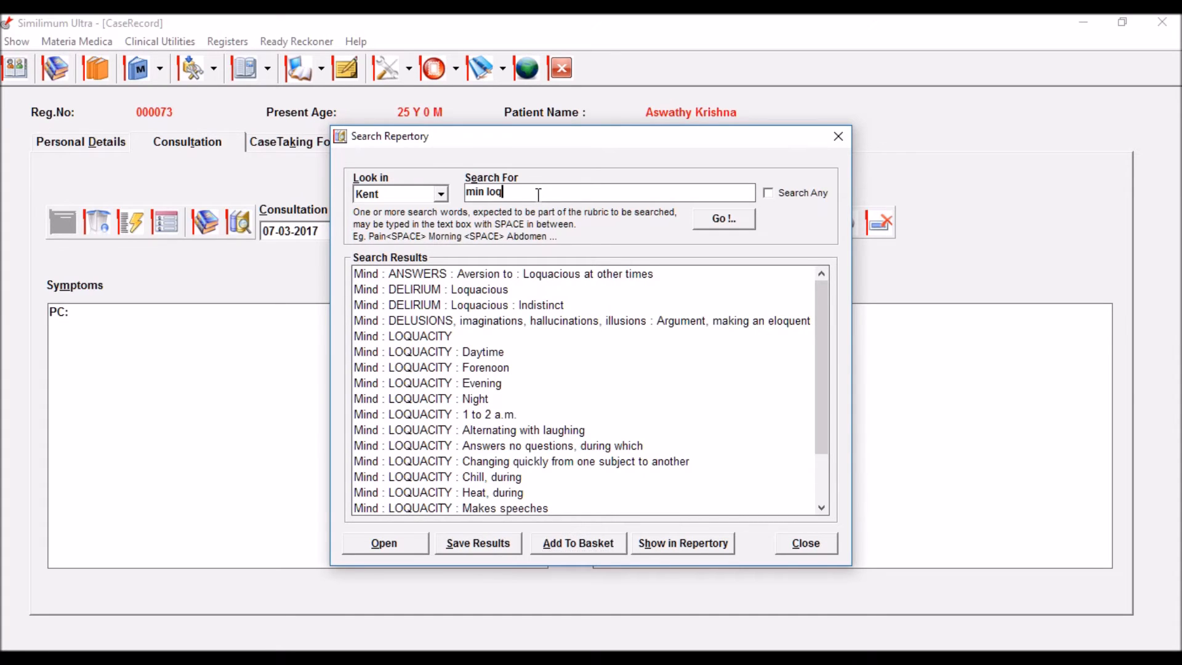
pyautogui.press('BackSpace')
pyautogui.press('BackSpace')
pyautogui.press('BackSpace')
pyautogui.press('BackSpace')
pyautogui.press('BackSpace')
pyautogui.press('BackSpace')
pyautogui.press('BackSpace')
pyautogui.write('gen cold rem')
# Step: Add Generalities : COLD REMEDIES (Gibson Miller's) to the basket, then search 'gen mens dur'
pyautogui.press('Return')
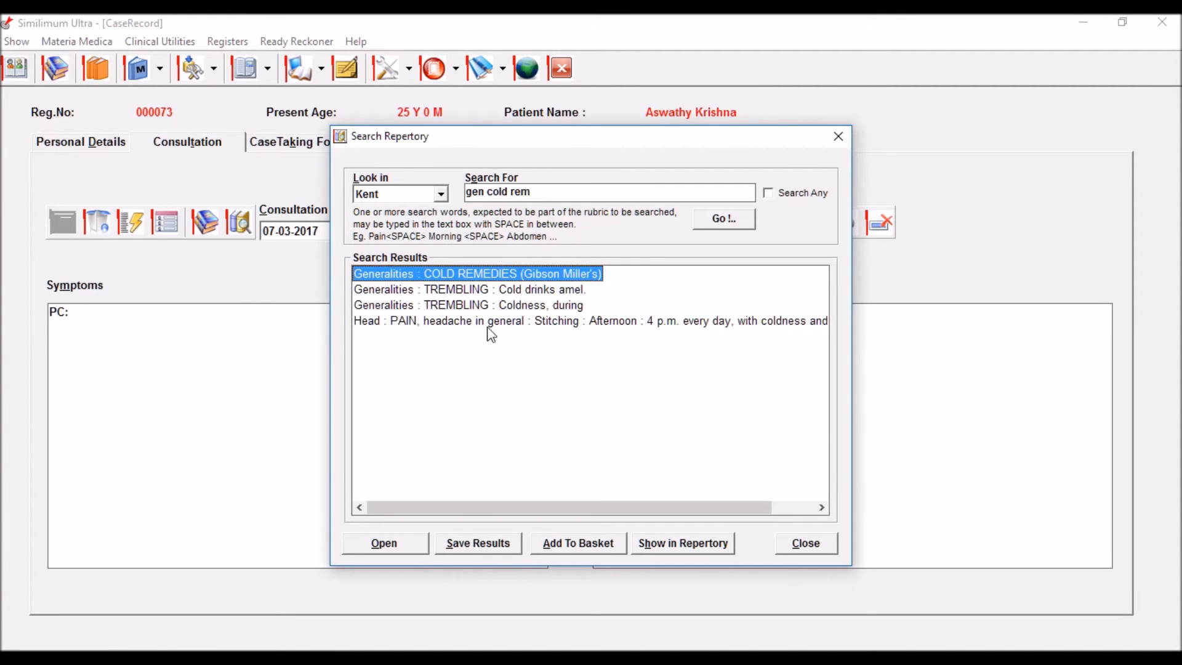
pyautogui.click(561, 542)
pyautogui.click(553, 193)
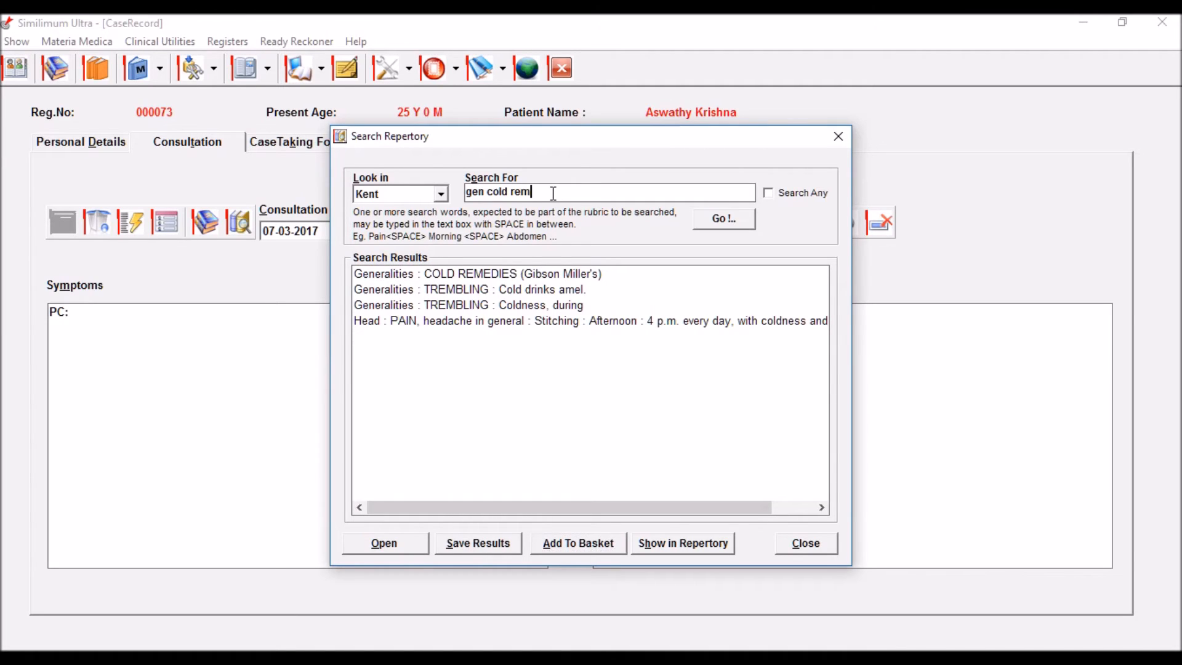
pyautogui.press('BackSpace')
pyautogui.press('BackSpace')
pyautogui.press('BackSpace')
pyautogui.press('BackSpace')
pyautogui.press('BackSpace')
pyautogui.press('BackSpace')
pyautogui.press('BackSpace')
pyautogui.press('BackSpace')
pyautogui.write('mens agg')
pyautogui.press('BackSpace')
pyautogui.press('BackSpace')
pyautogui.press('BackSpace')
pyautogui.write('aft')
pyautogui.press('BackSpace')
pyautogui.press('BackSpace')
pyautogui.press('BackSpace')
pyautogui.write('dur')
pyautogui.press('Return')
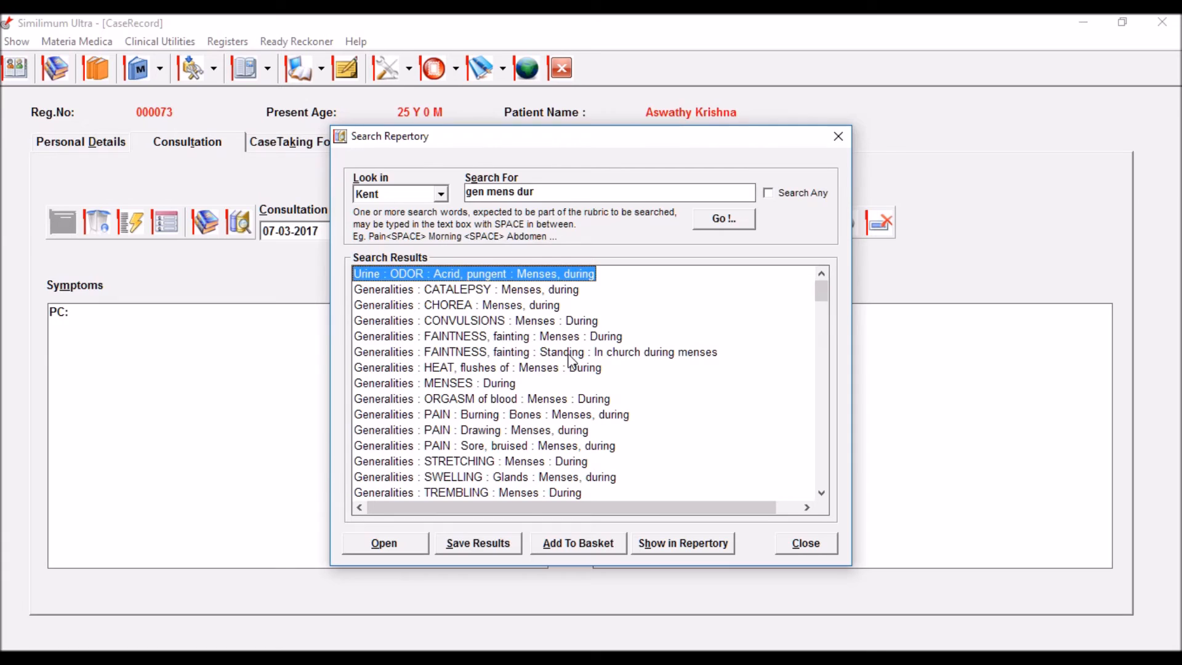
# Step: Add Generalities : MENSES : During to the basket and close the repertory search
pyautogui.click(484, 384)
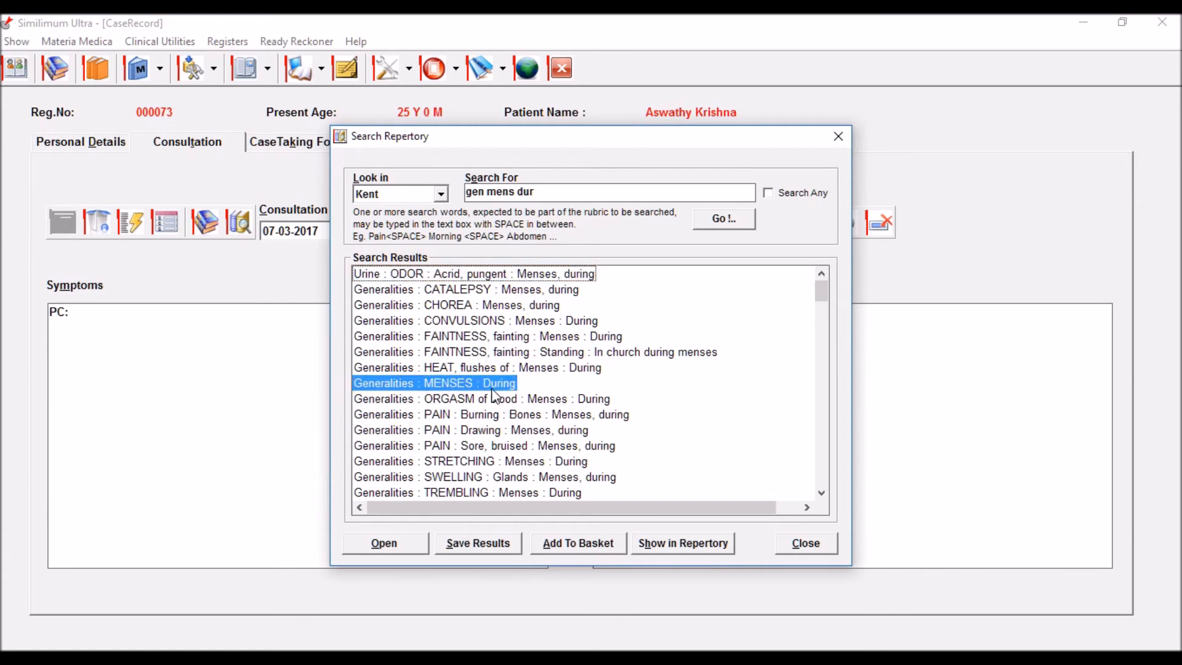
pyautogui.click(584, 542)
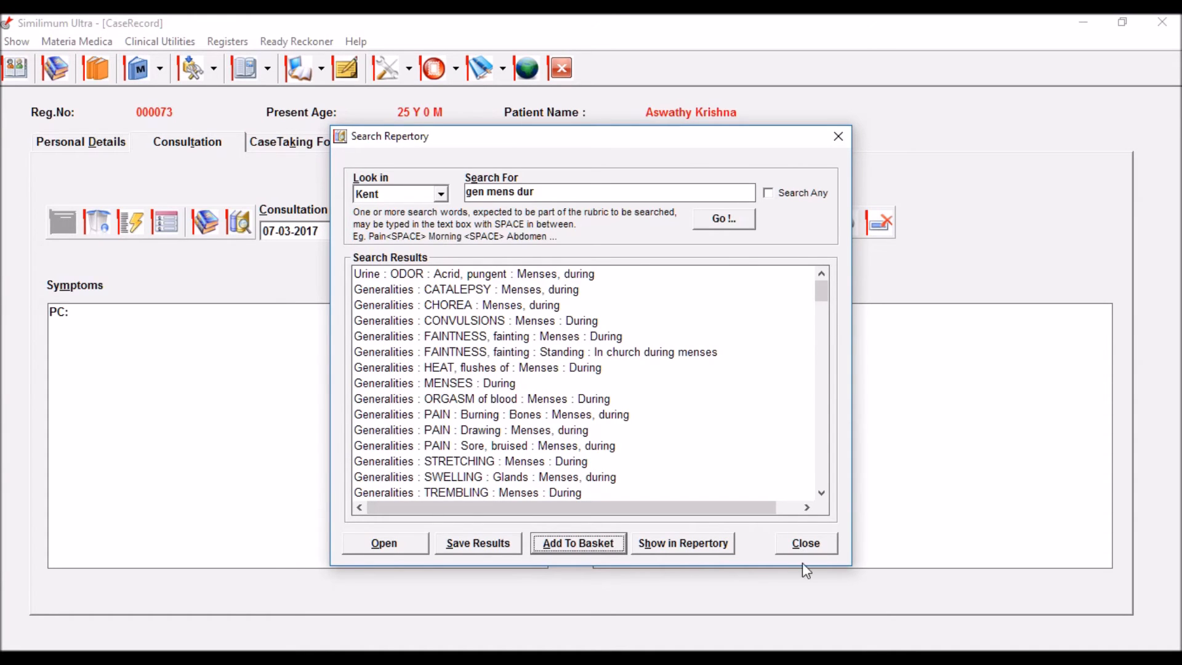
pyautogui.click(805, 545)
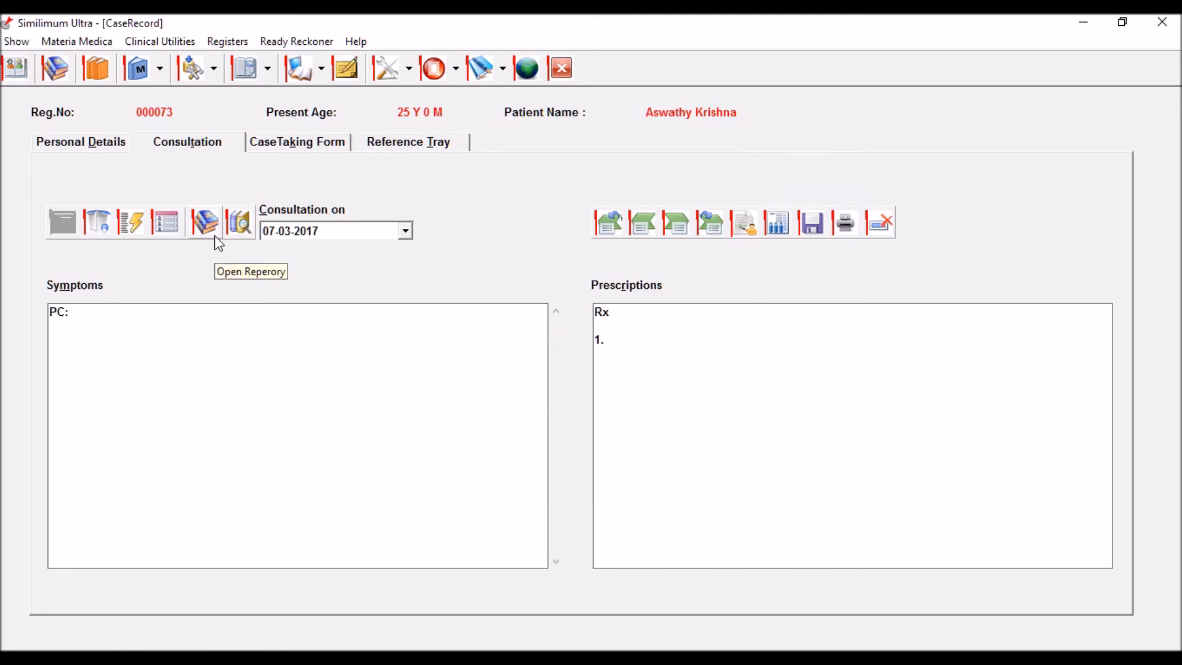
# Step: Open the Rubric Basket and scroll through the eight collected Kent rubrics and their remedies
pyautogui.click(108, 224)
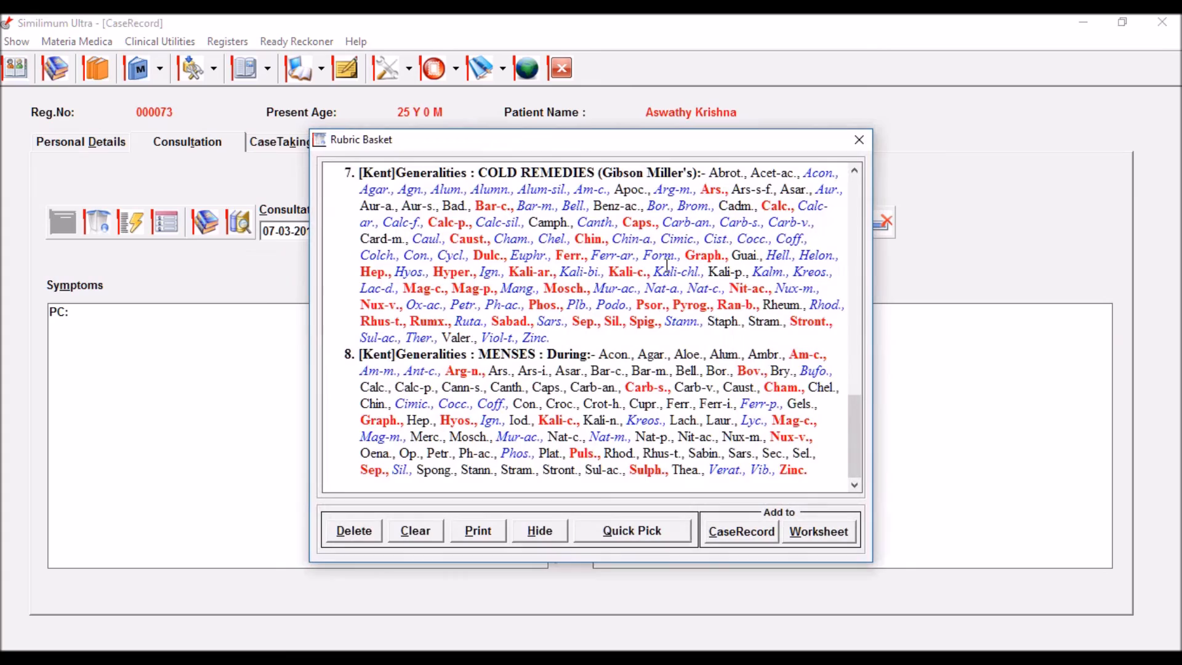
pyautogui.scroll(10, 665, 265)
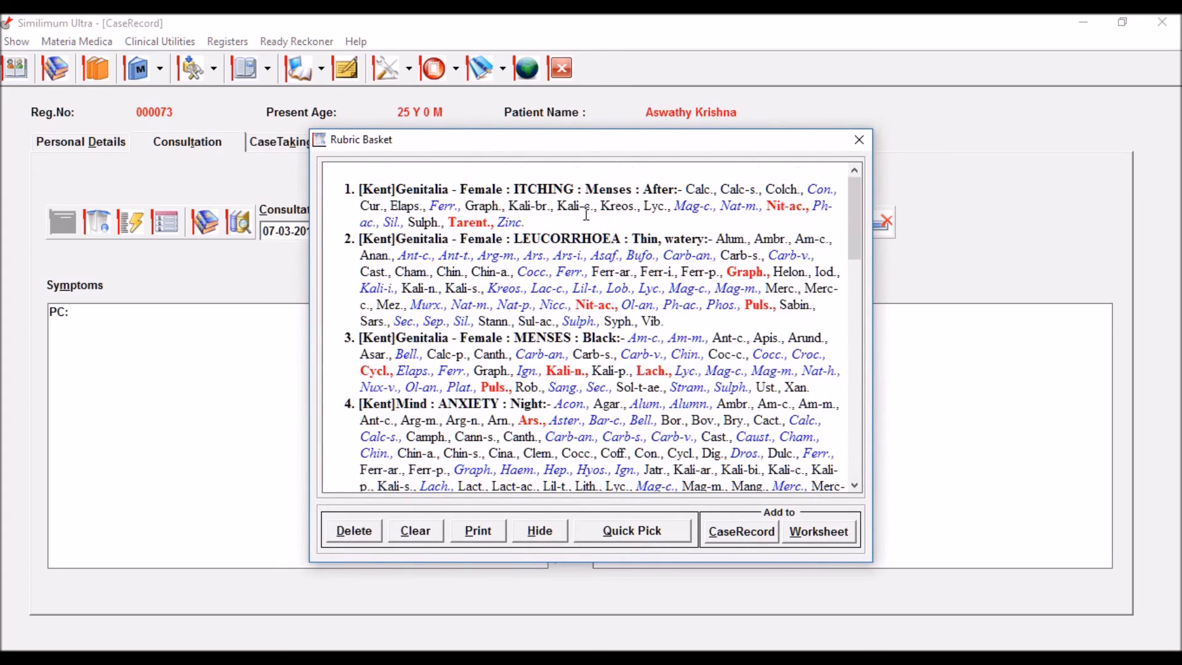
pyautogui.scroll(-9, 462, 406)
pyautogui.scroll(-7, 461, 407)
pyautogui.scroll(4, 464, 271)
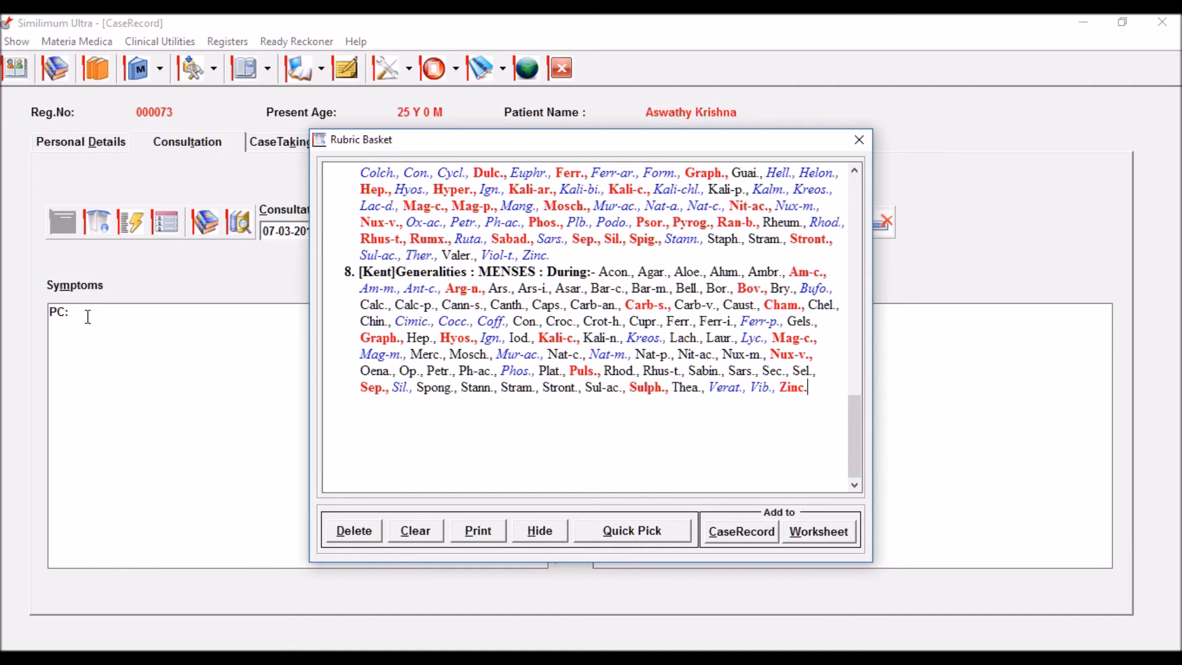
# Step: Copy the eight basket rubrics into the Symptoms box, review them, and send them to the WorkSheet
pyautogui.click(743, 536)
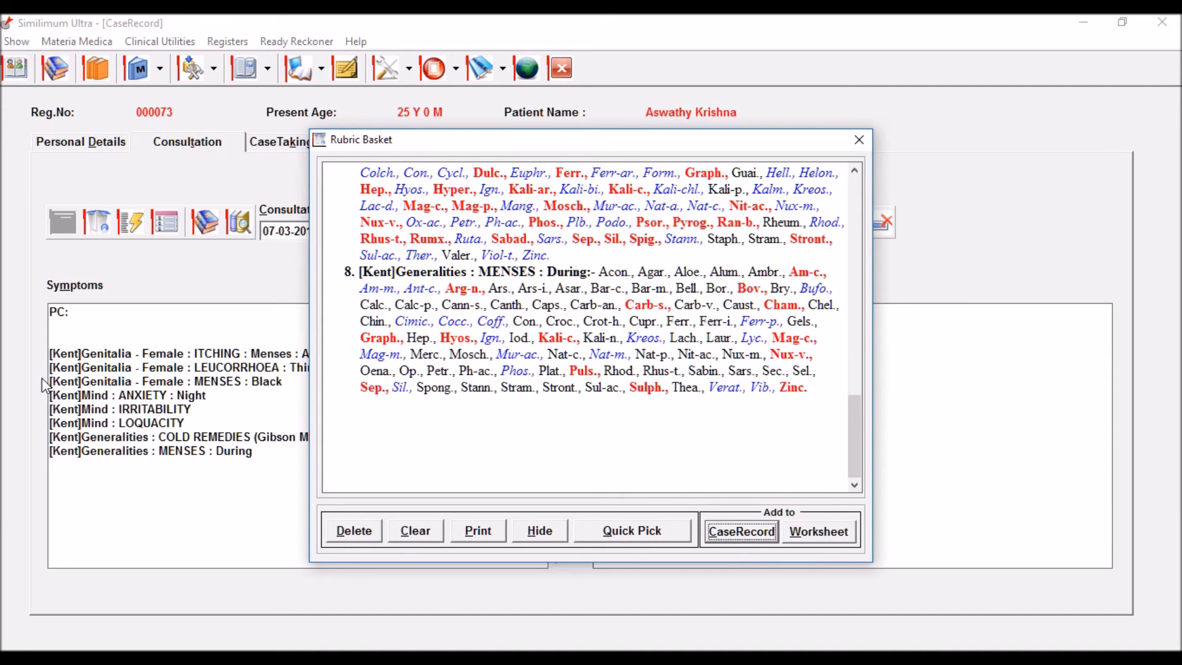
pyautogui.moveTo(594, 139); pyautogui.dragTo(741, 130)
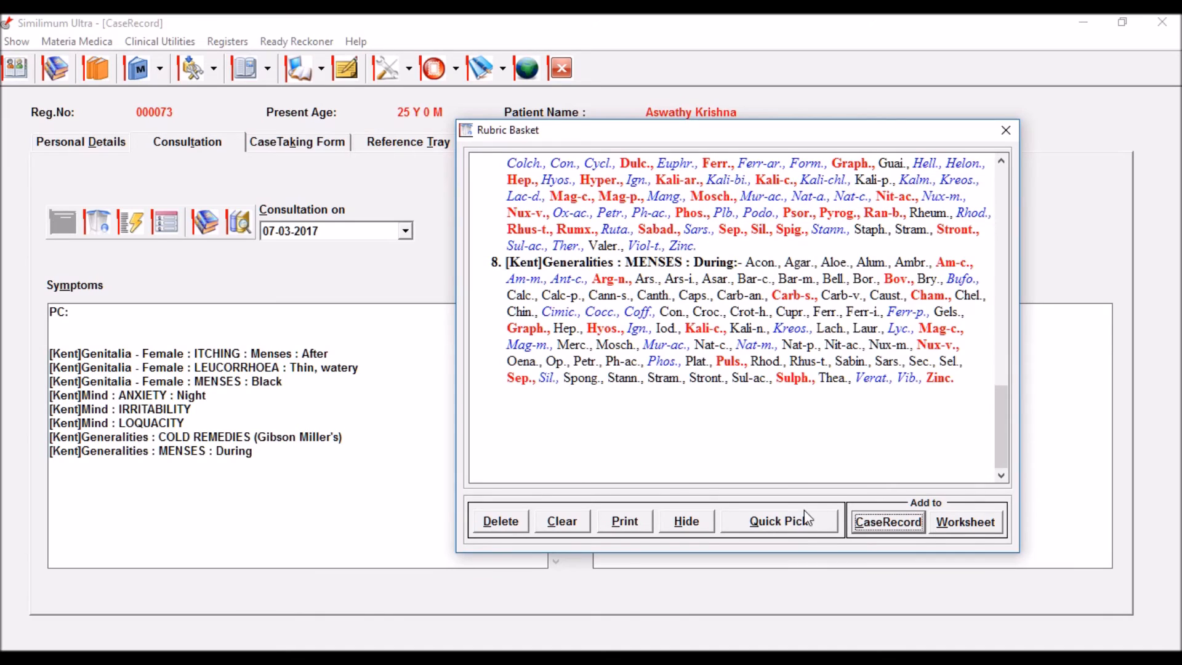
pyautogui.scroll(15, 674, 339)
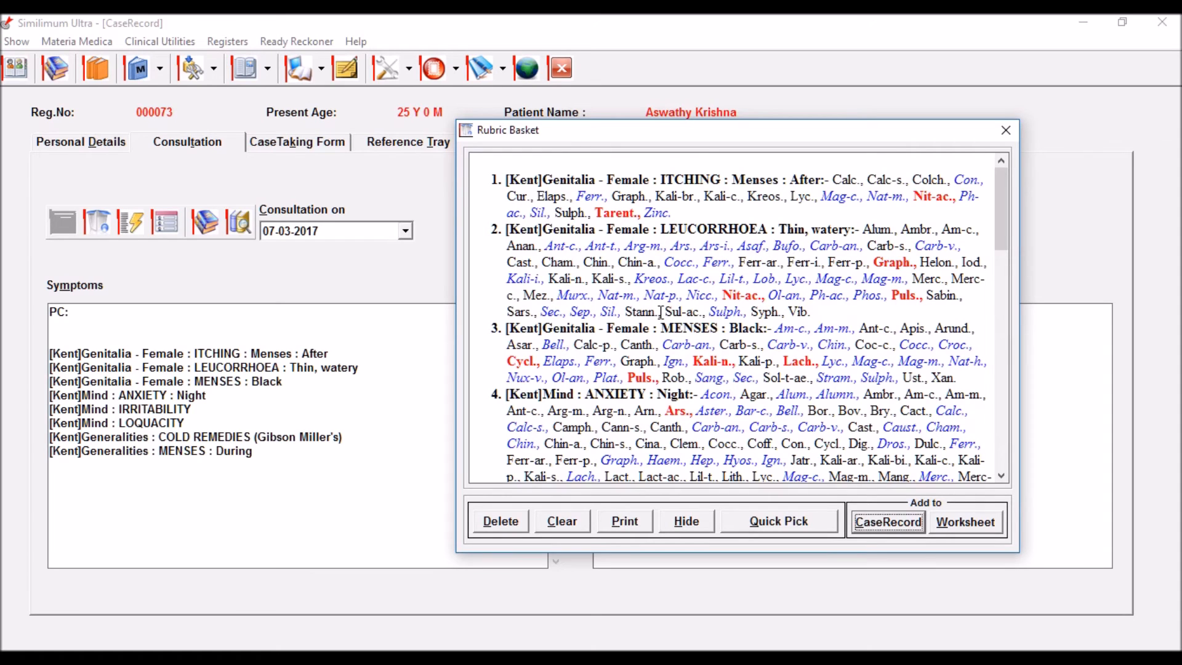
pyautogui.scroll(-6, 663, 317)
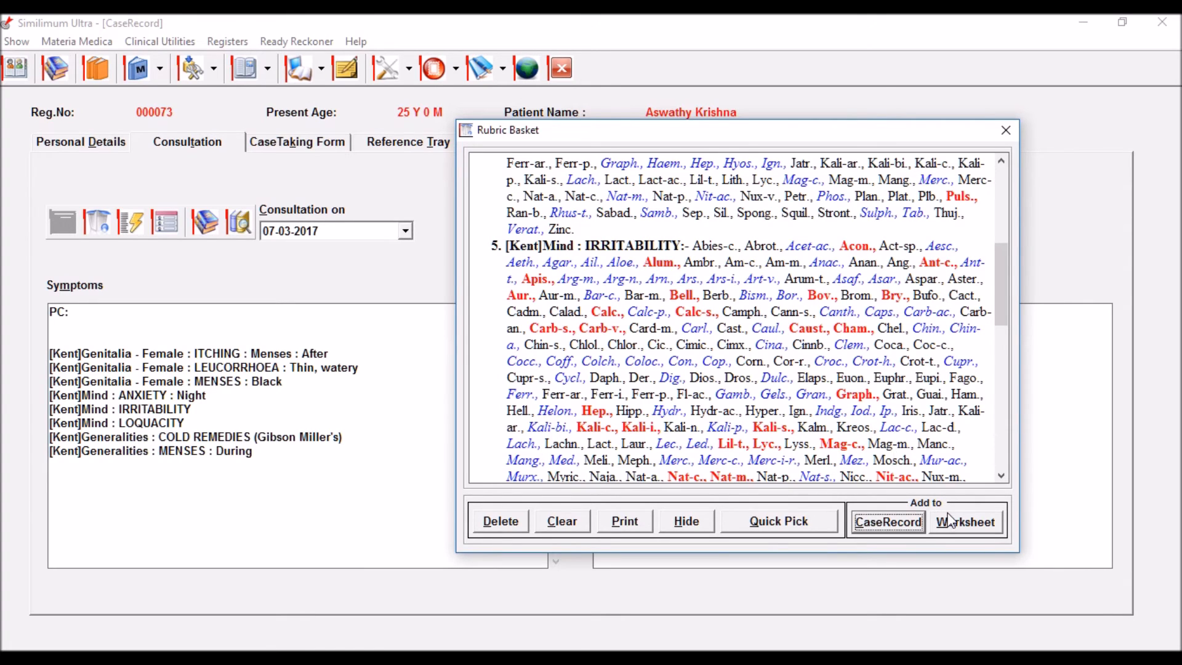
pyautogui.scroll(6, 1000, 449)
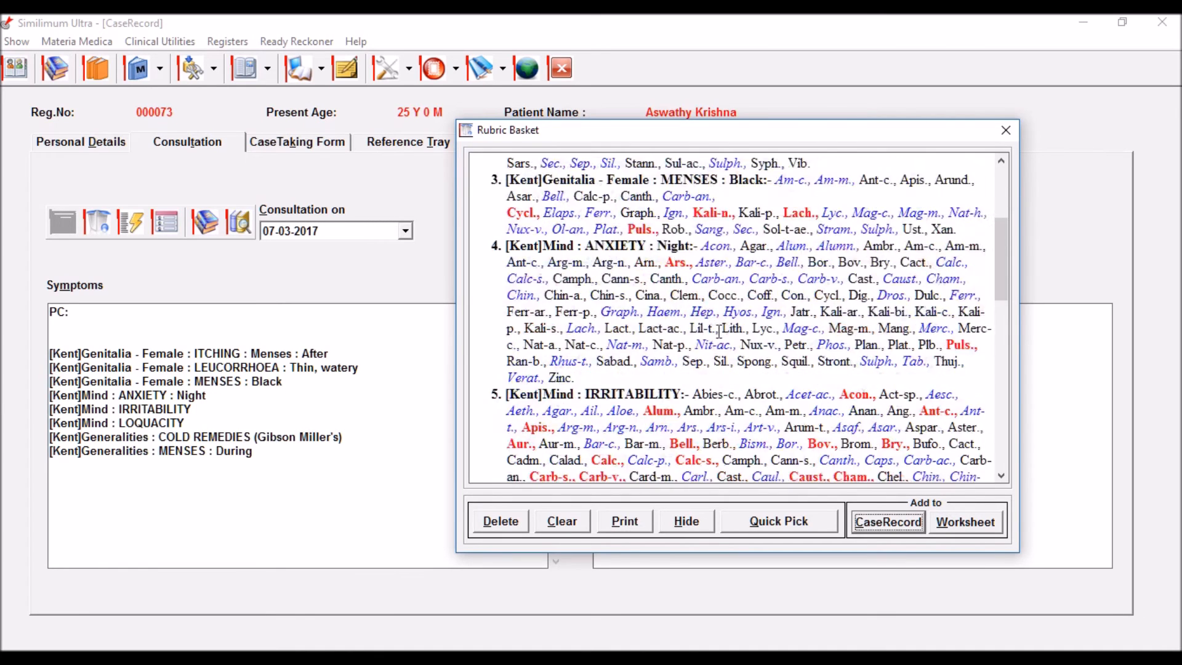
pyautogui.click(963, 528)
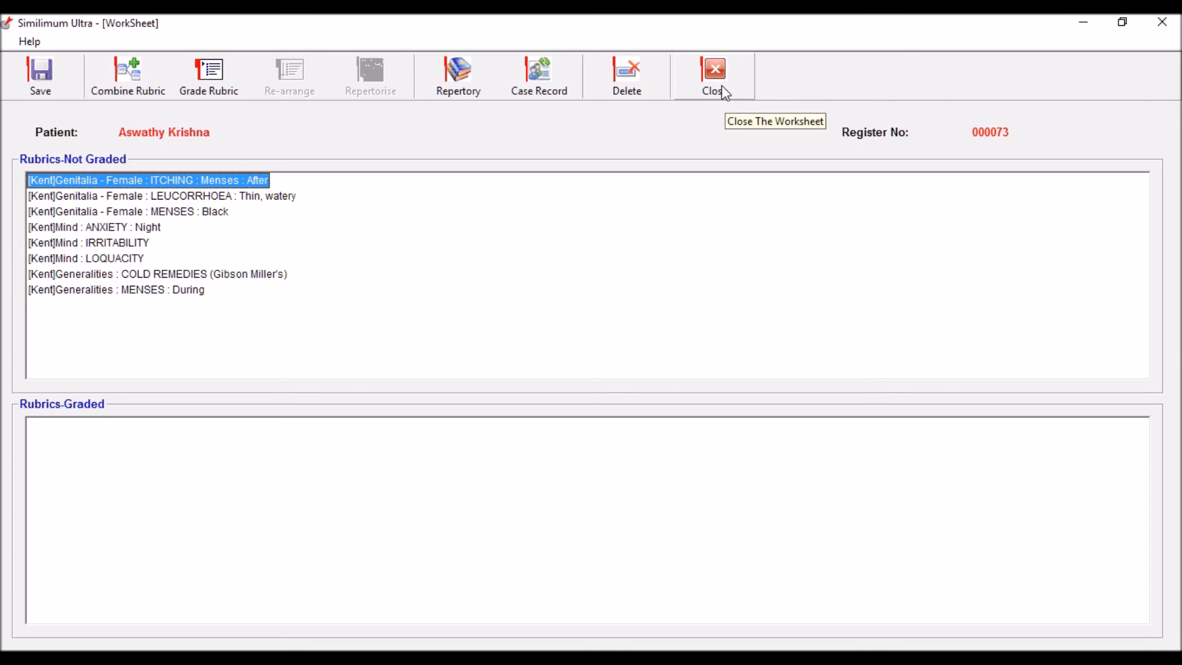
# Step: Go back from the WorkSheet to the patient's case record
pyautogui.click(541, 87)
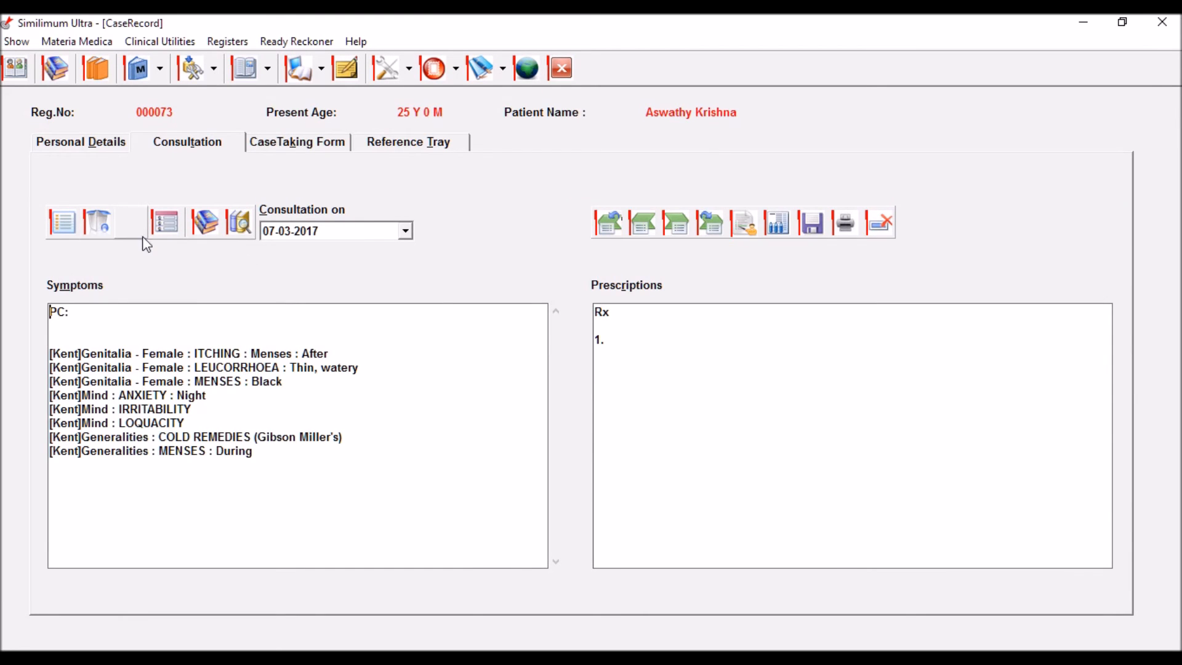
# Step: Run Quick Pick on the collected rubrics in the Rubric Basket
pyautogui.click(108, 223)
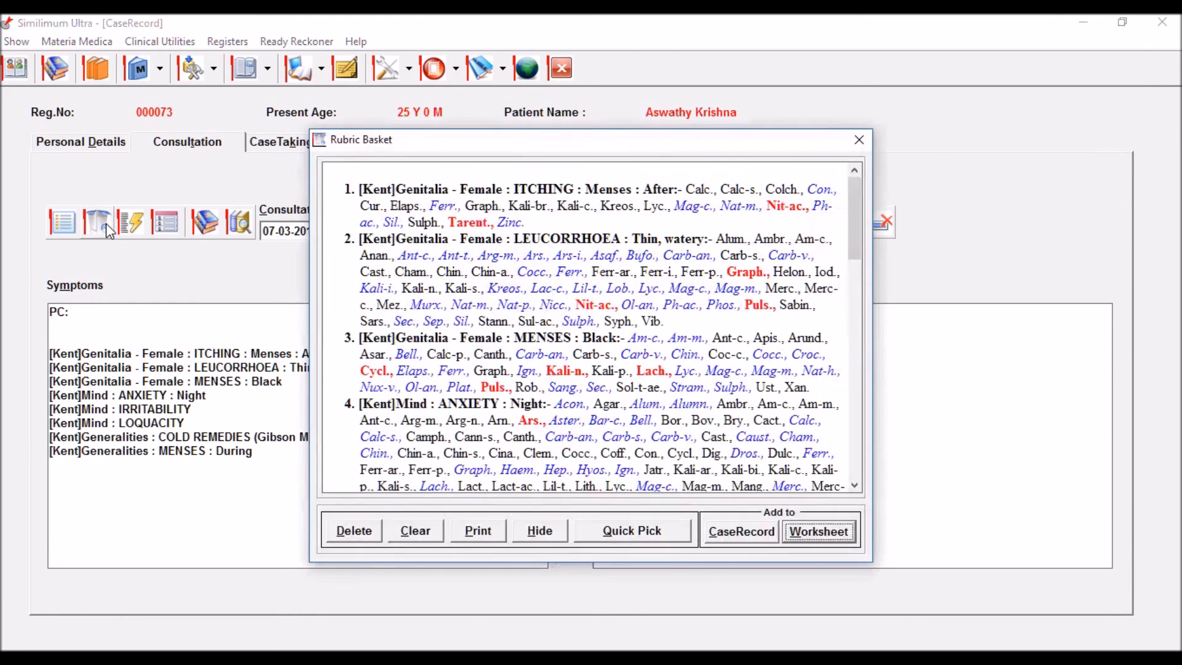
pyautogui.scroll(-3, 447, 338)
pyautogui.scroll(-3, 448, 337)
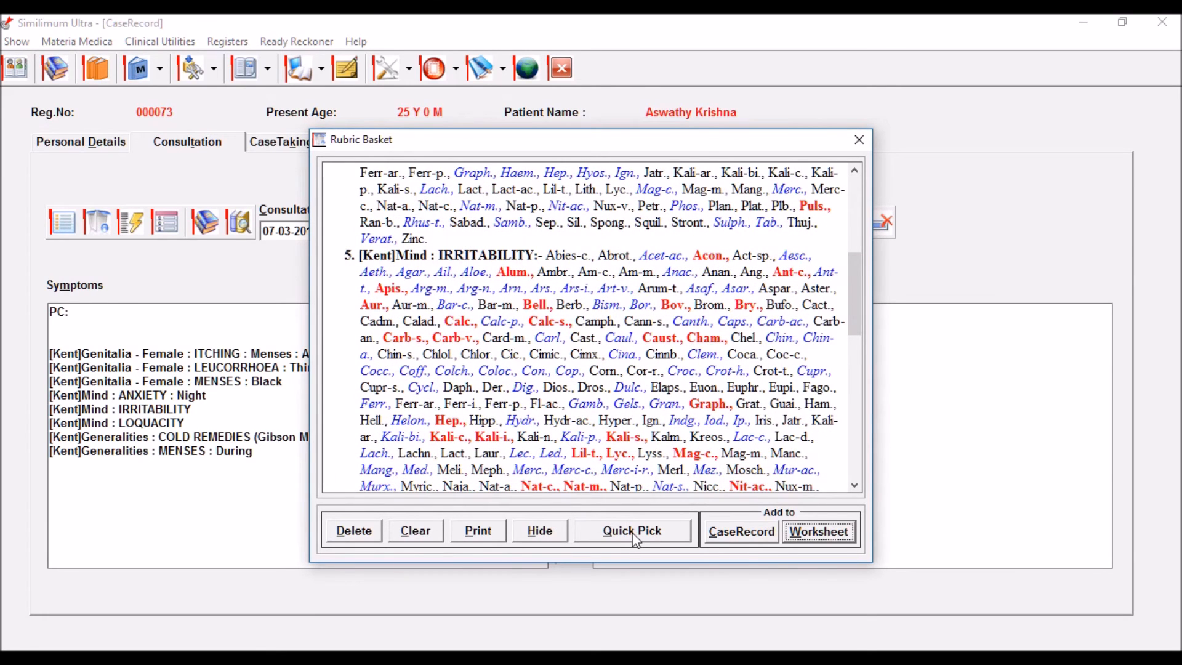
pyautogui.click(653, 532)
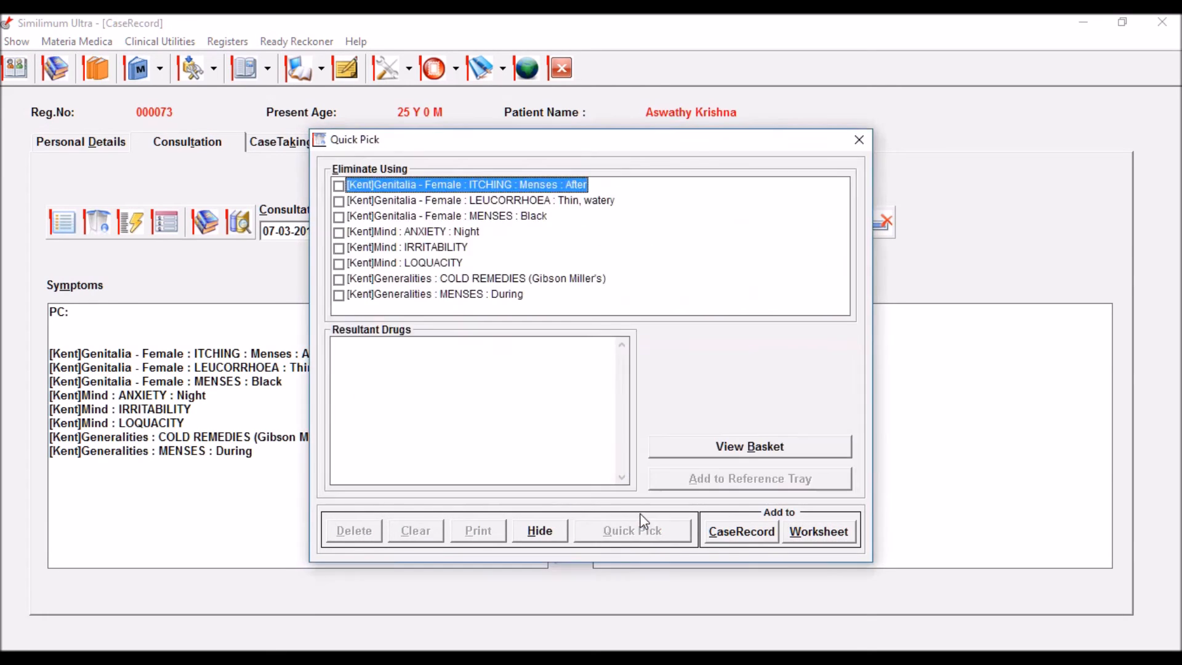
# Step: Tick the remaining rubrics under Eliminate Using so all eight apply, leaving Mag-c.(18)
pyautogui.click(338, 186)
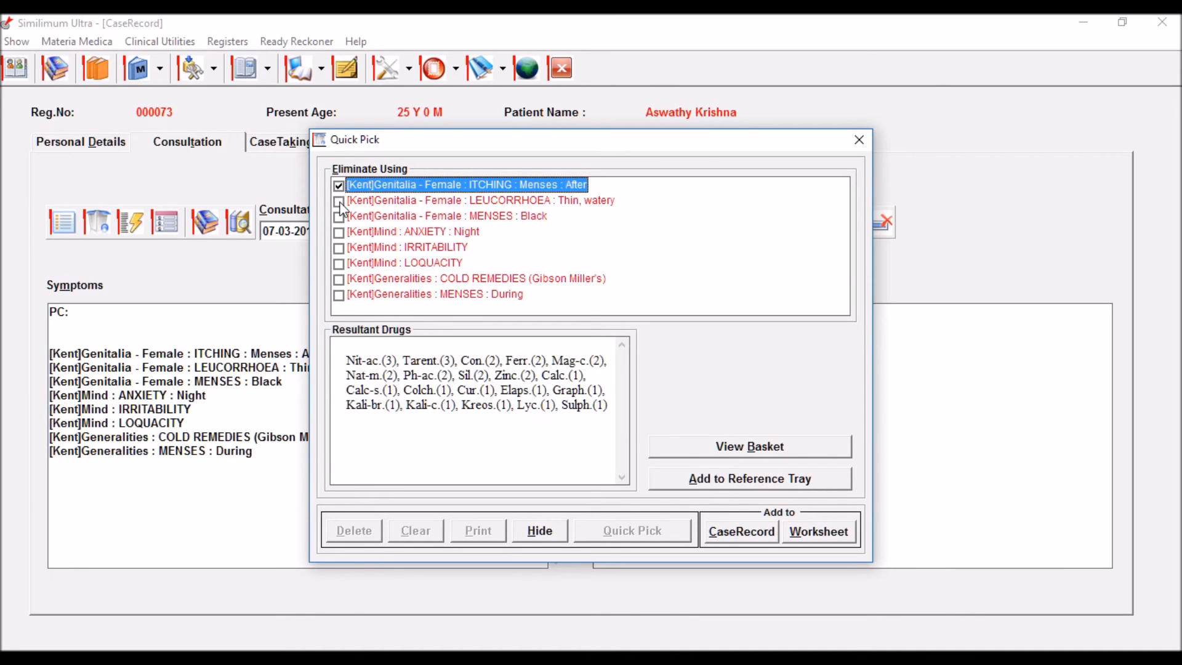
pyautogui.click(339, 201)
pyautogui.click(339, 217)
pyautogui.click(340, 232)
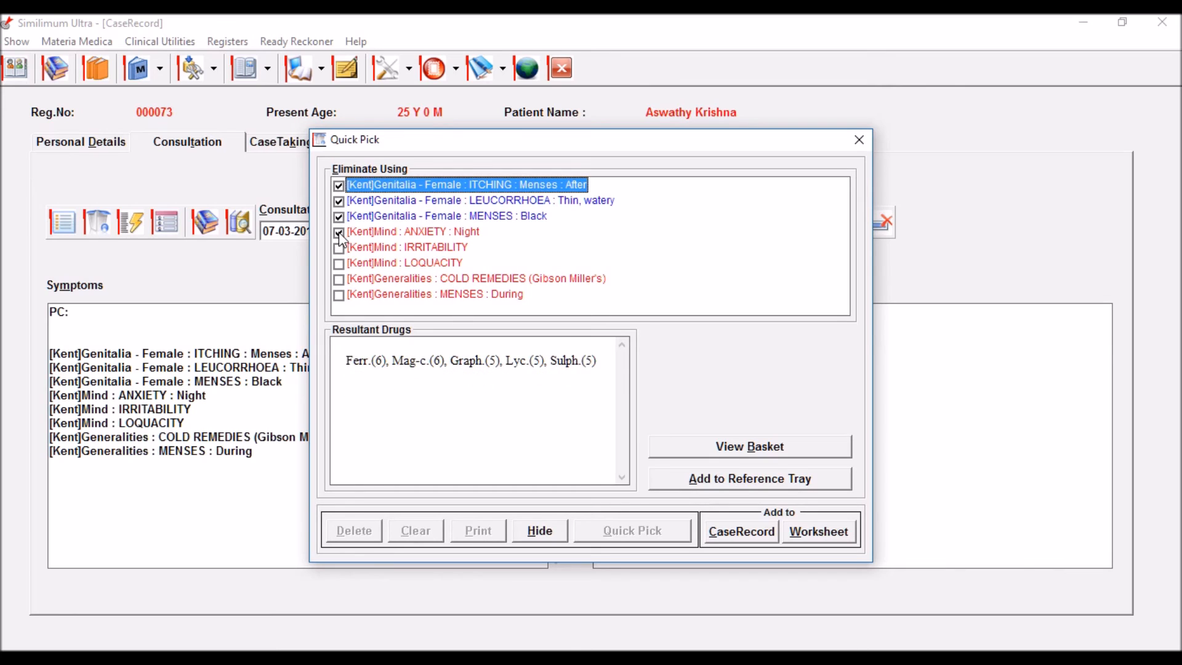
pyautogui.click(339, 264)
pyautogui.click(339, 280)
pyautogui.click(340, 296)
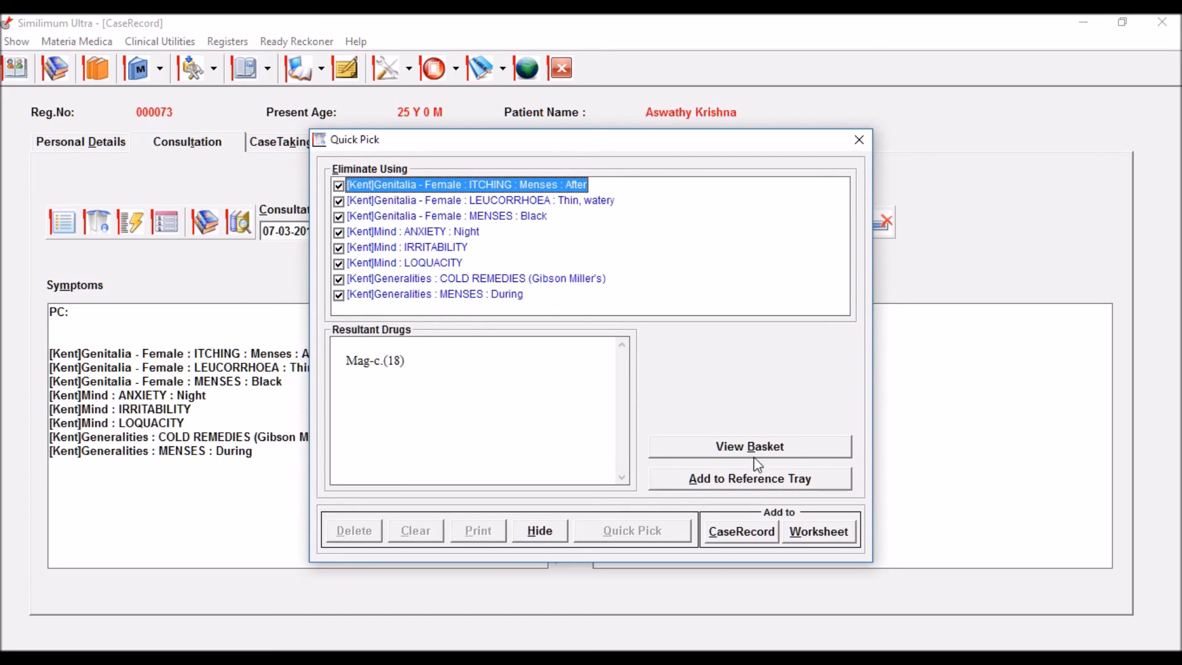
# Step: Store the Mag-c.(18) result in the Reference Tray, hide Quick Pick, and verify the tray
pyautogui.click(758, 479)
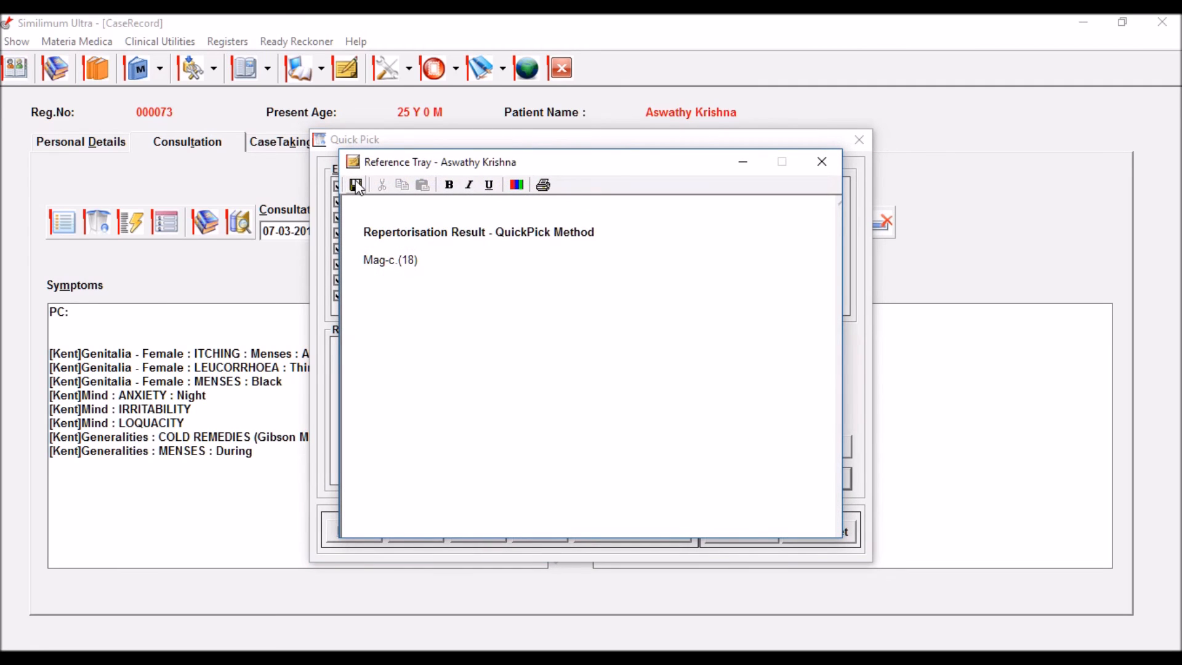
pyautogui.click(822, 163)
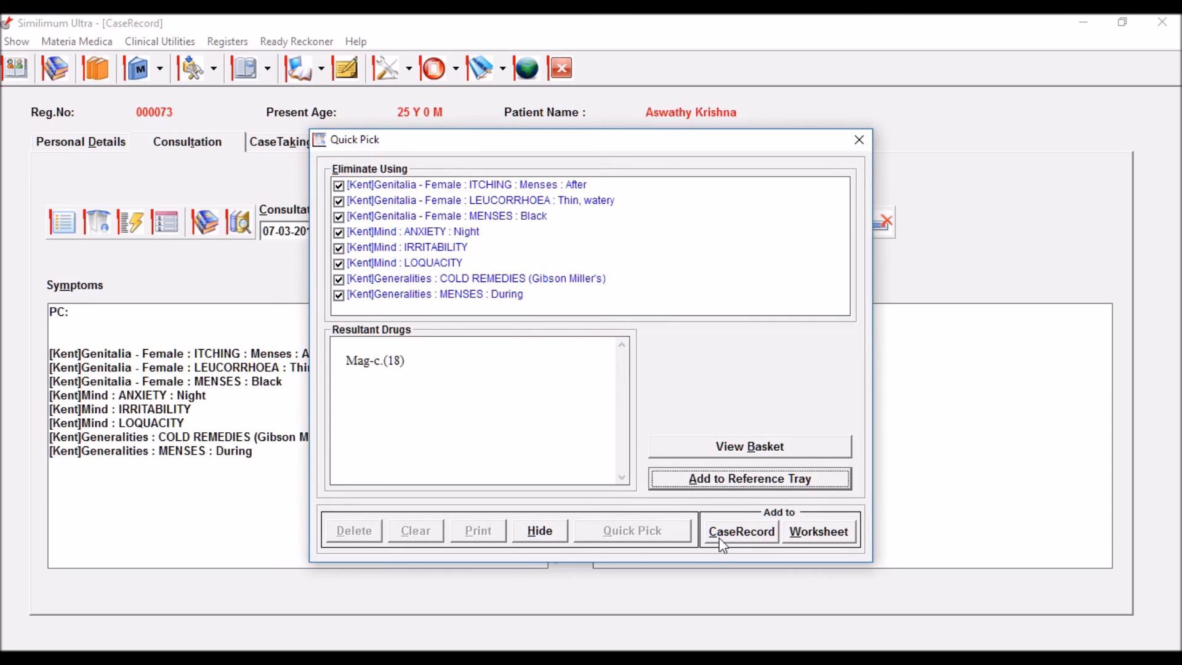
pyautogui.click(540, 530)
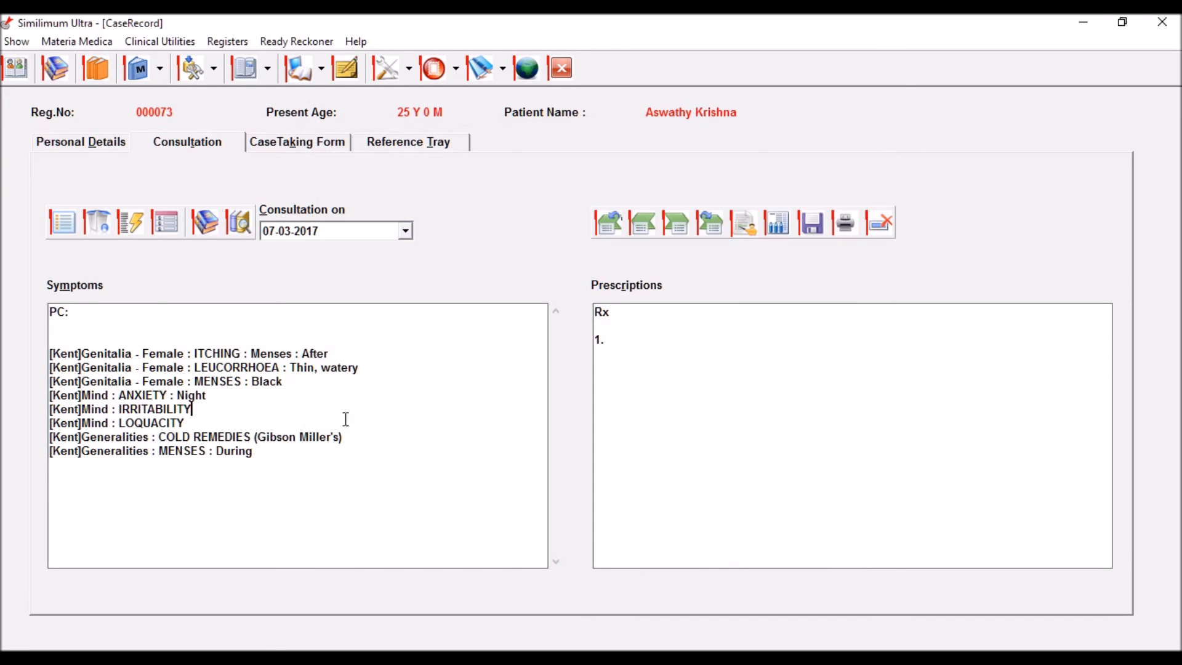
pyautogui.click(450, 144)
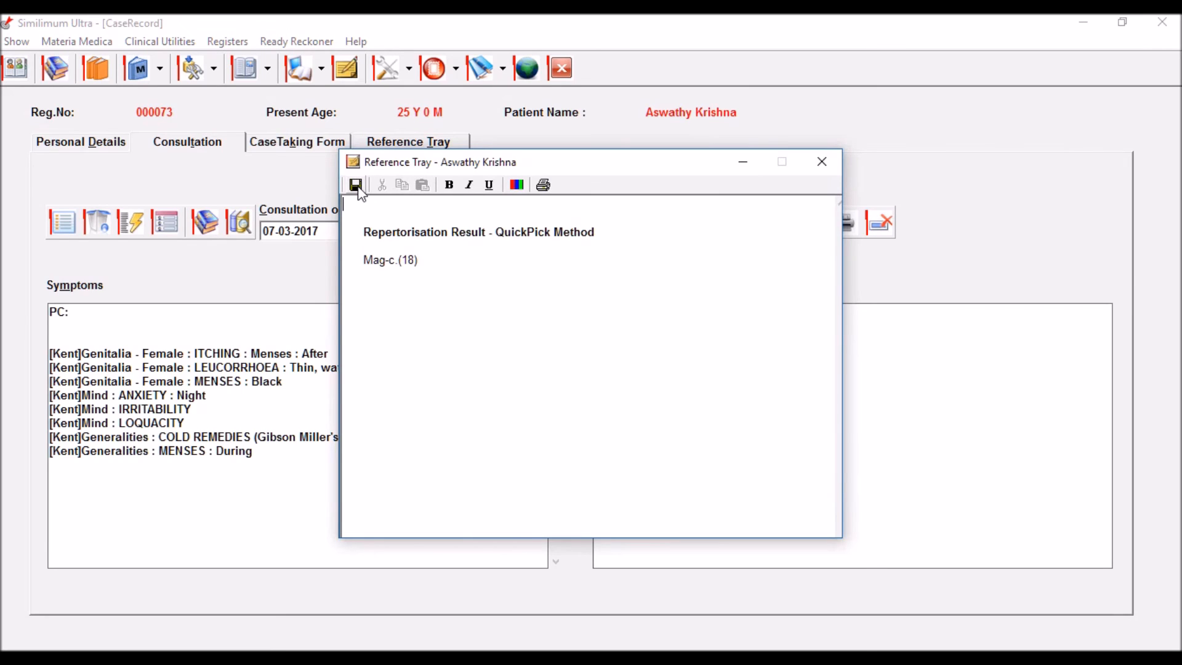
pyautogui.click(821, 161)
pyautogui.click(801, 336)
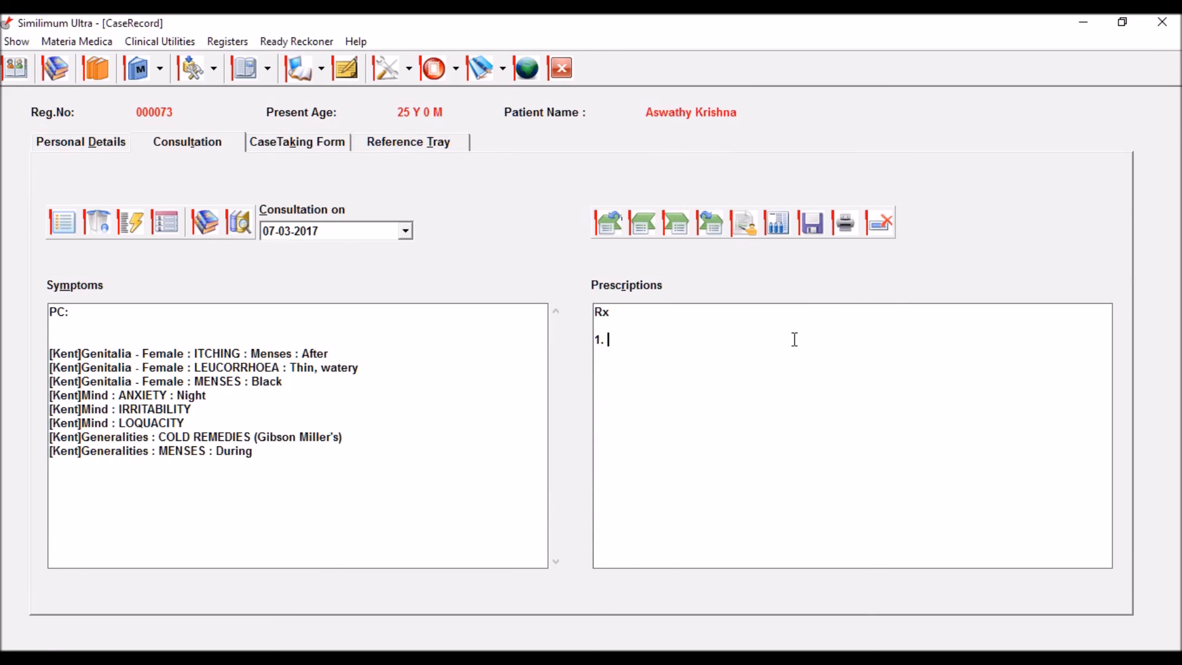
# Step: Write the prescription lines 'Mag C 30 / 5 doses / 1 HS', '2. BT' and fee '200/-'
pyautogui.write('Mag C 30 / 5 doses / ')
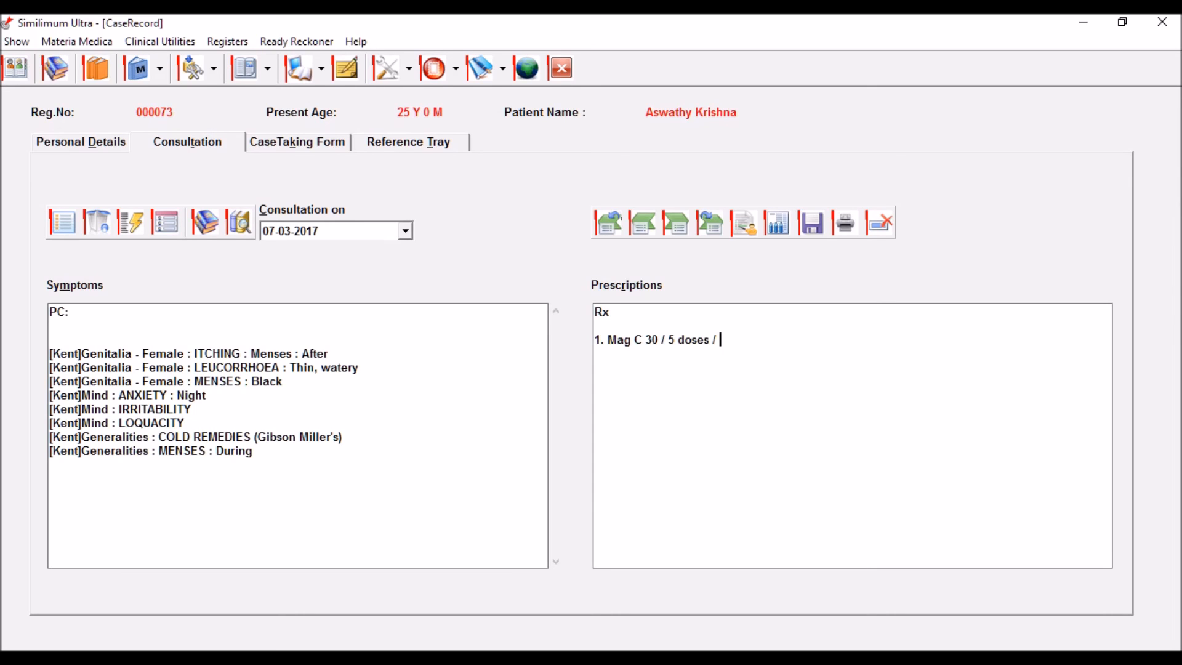
pyautogui.write('1 HS')
pyautogui.press('Return')
pyautogui.write('2. BT')
pyautogui.press('Return')
pyautogui.write('200/-')
pyautogui.click(847, 224)
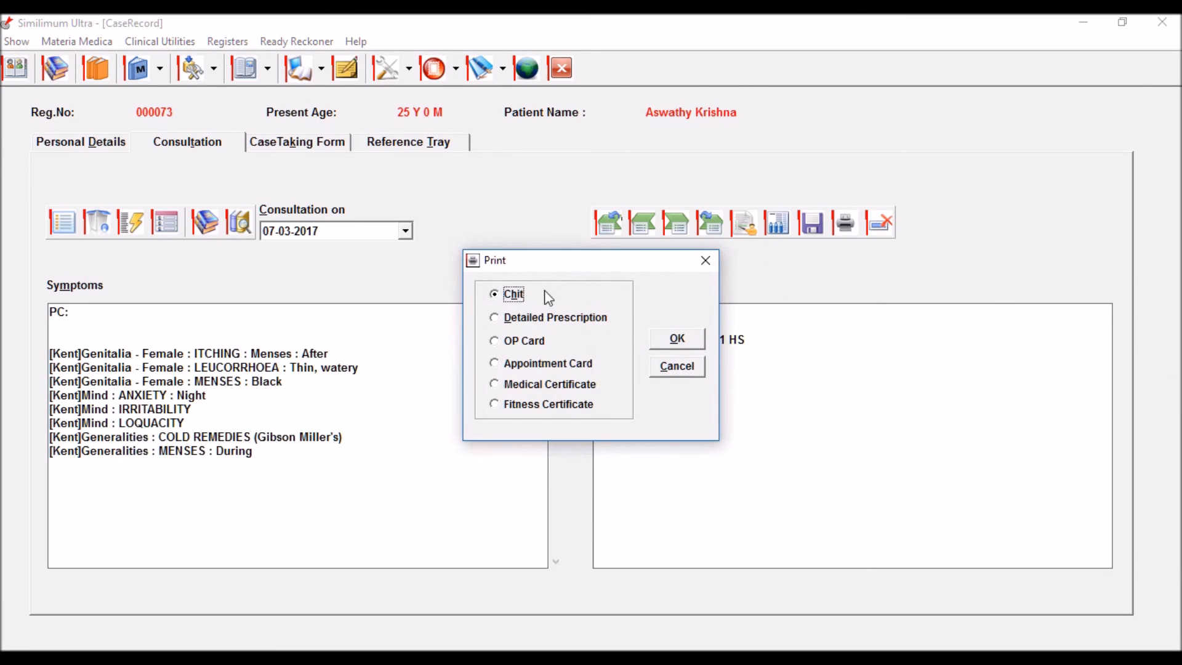
pyautogui.moveTo(567, 266); pyautogui.dragTo(404, 239)
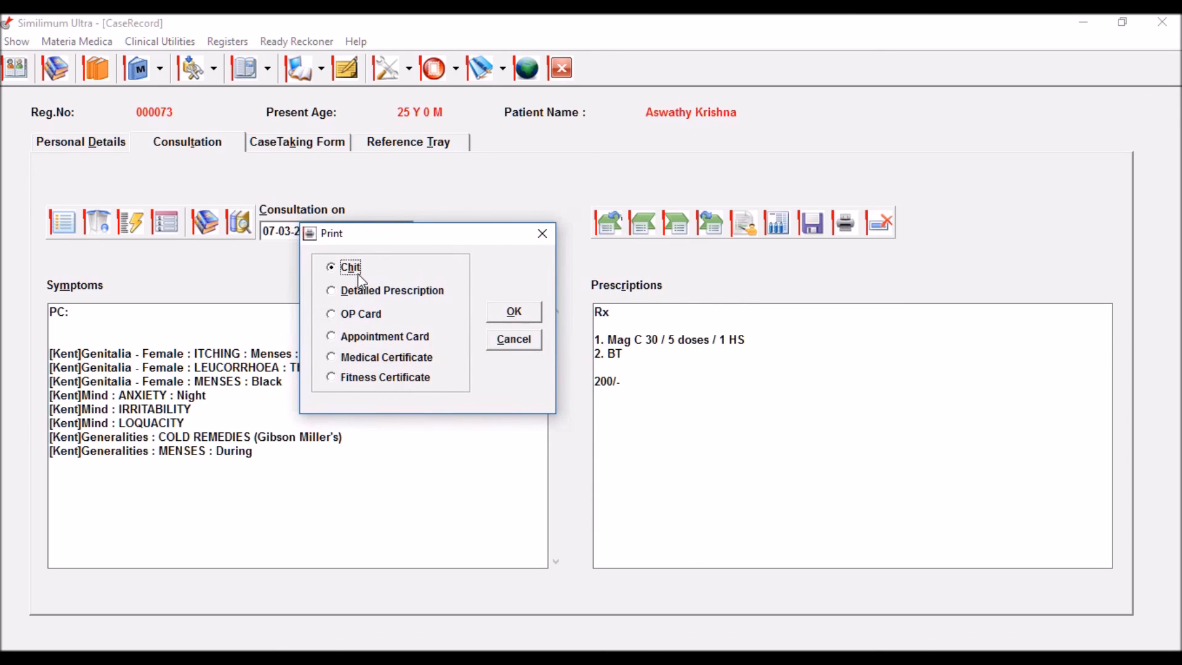
pyautogui.moveTo(438, 232); pyautogui.dragTo(382, 287)
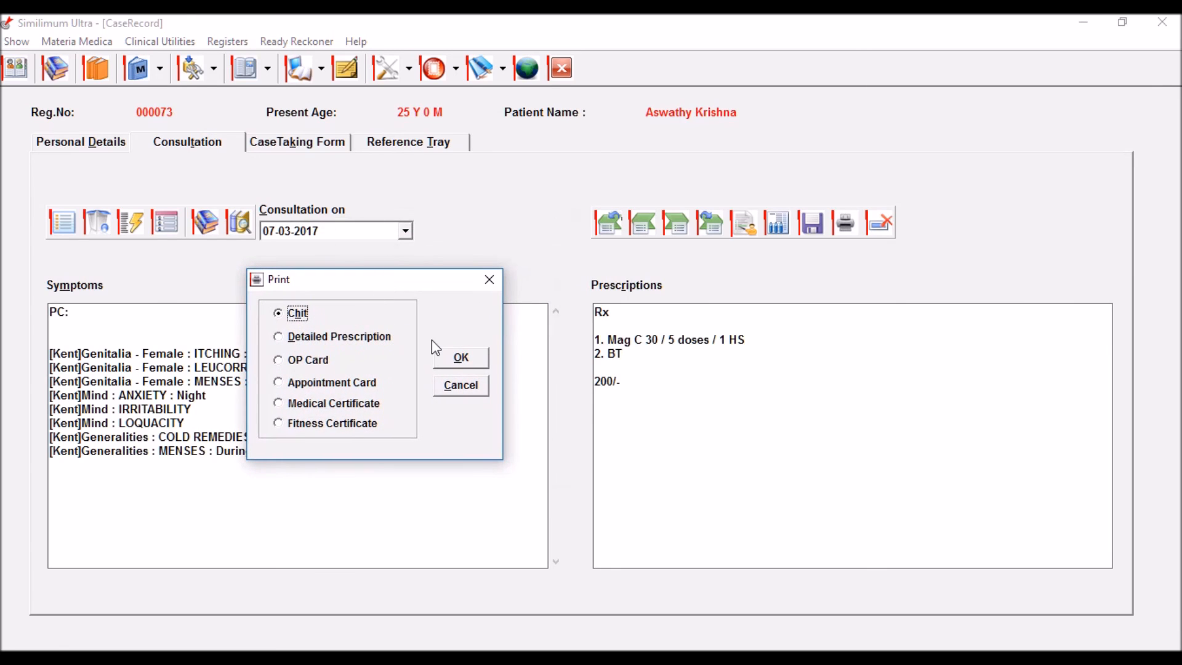
pyautogui.click(464, 384)
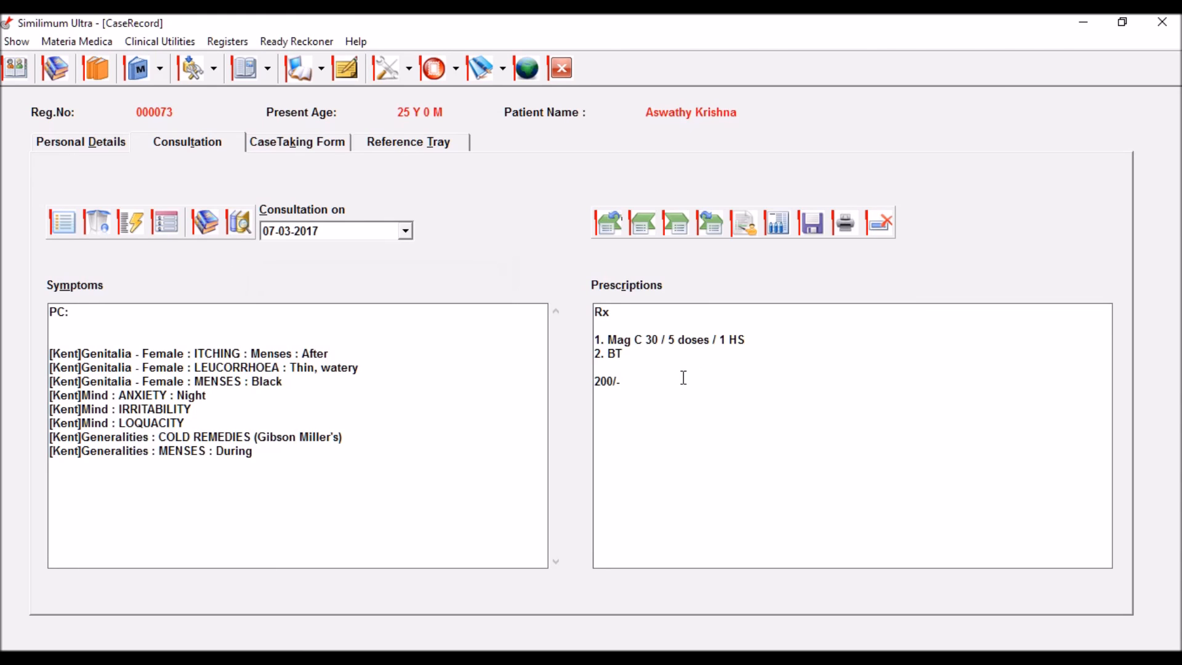
pyautogui.moveTo(762, 344); pyautogui.dragTo(594, 338)
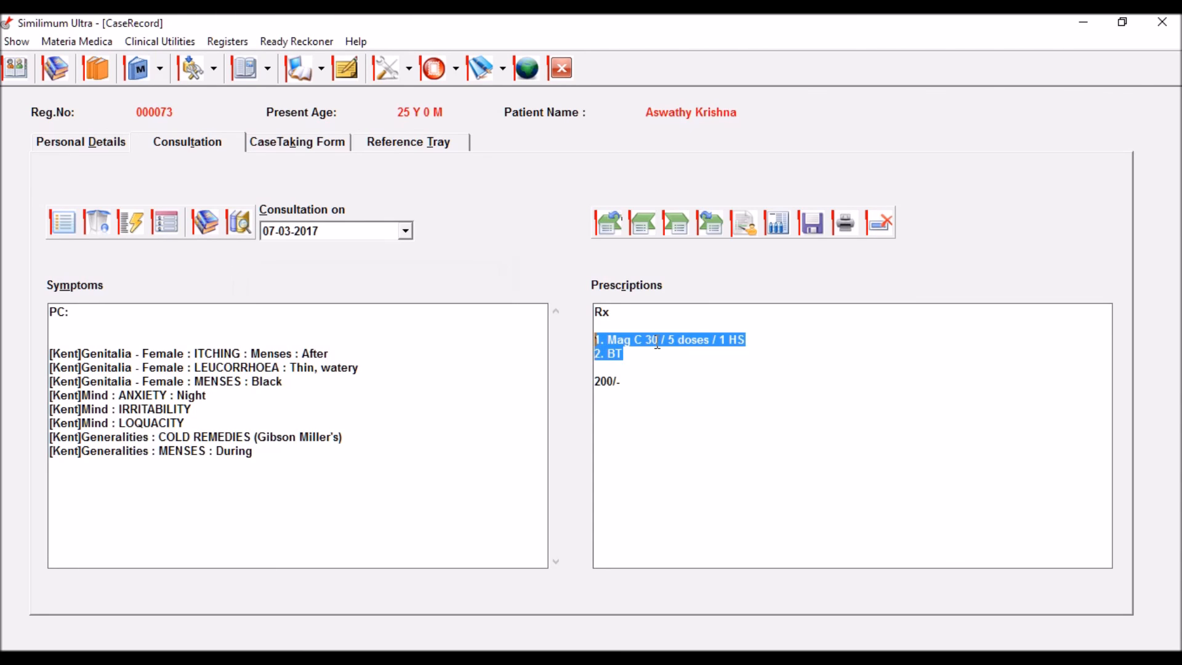
# Step: Replace the typed Mag C lines with Magnesia carbonica. 30C added from the DrugList
pyautogui.press('BackSpace')
pyautogui.write('1.')
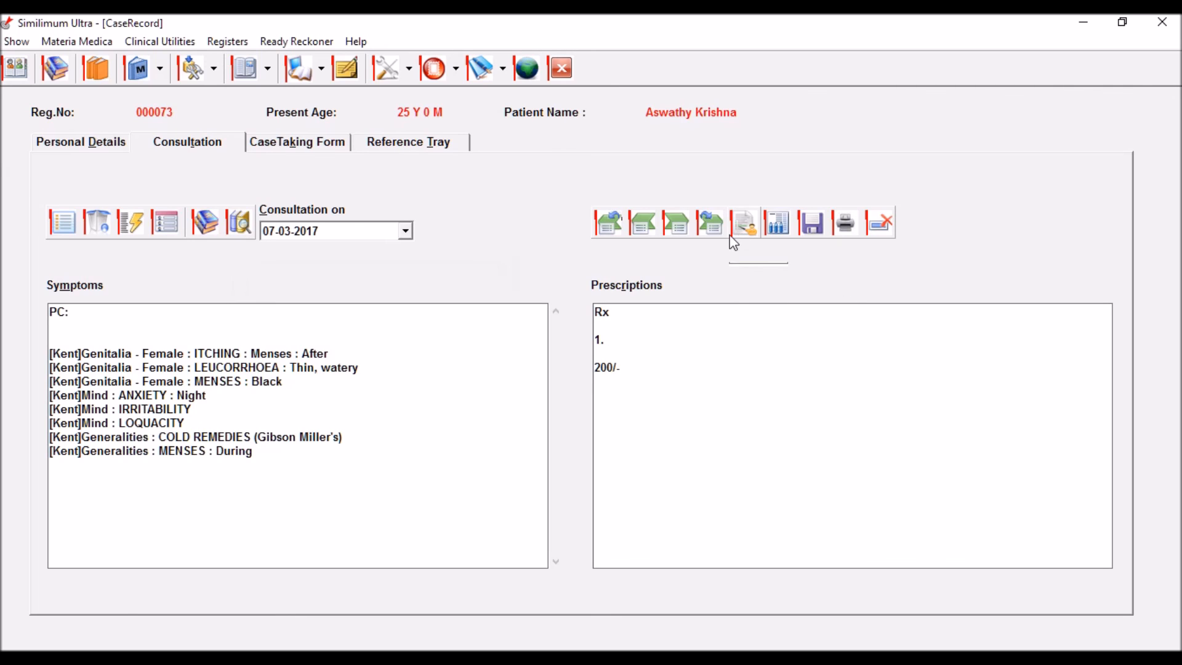
pyautogui.click(775, 234)
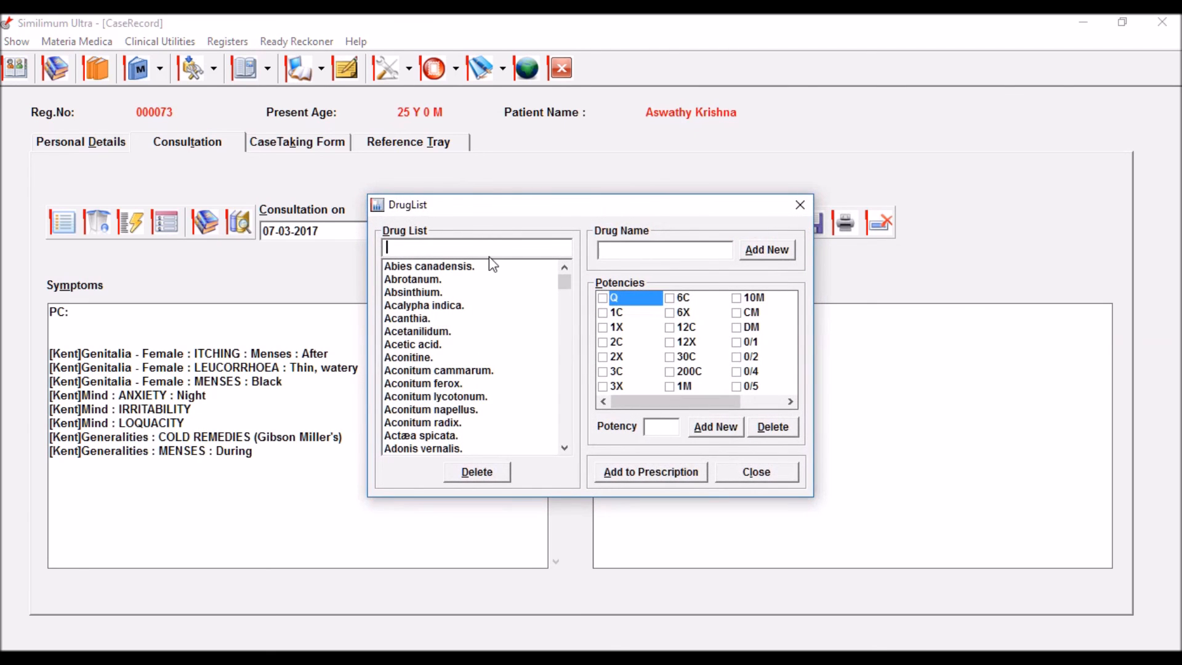
pyautogui.write('mag')
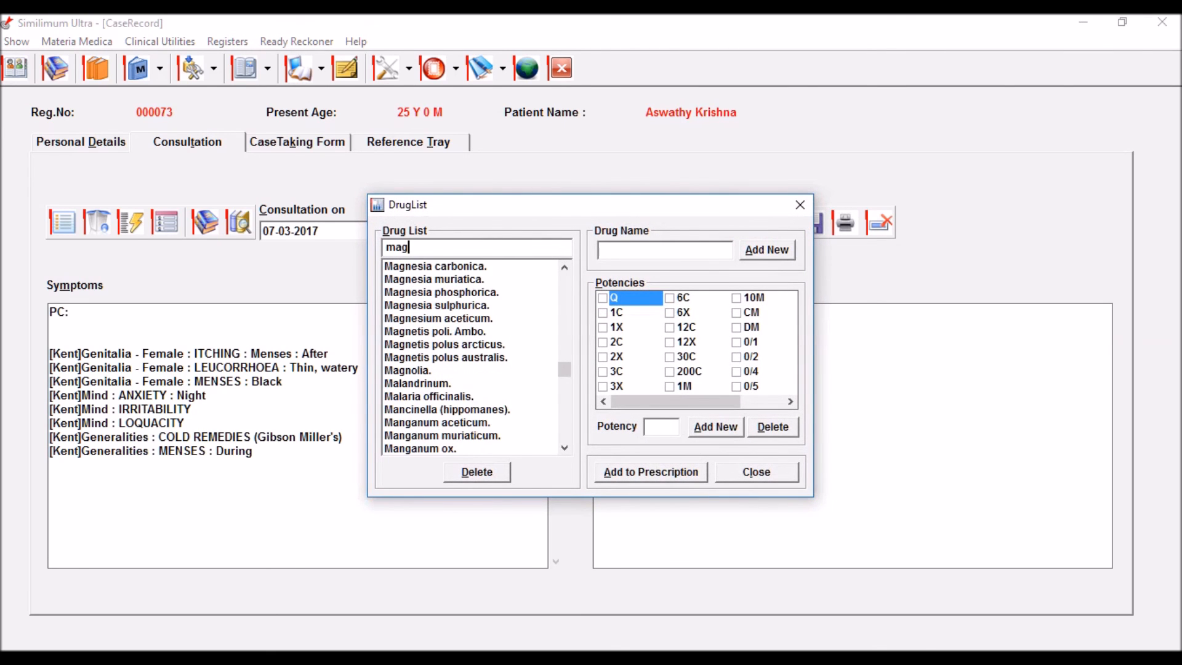
pyautogui.click(471, 268)
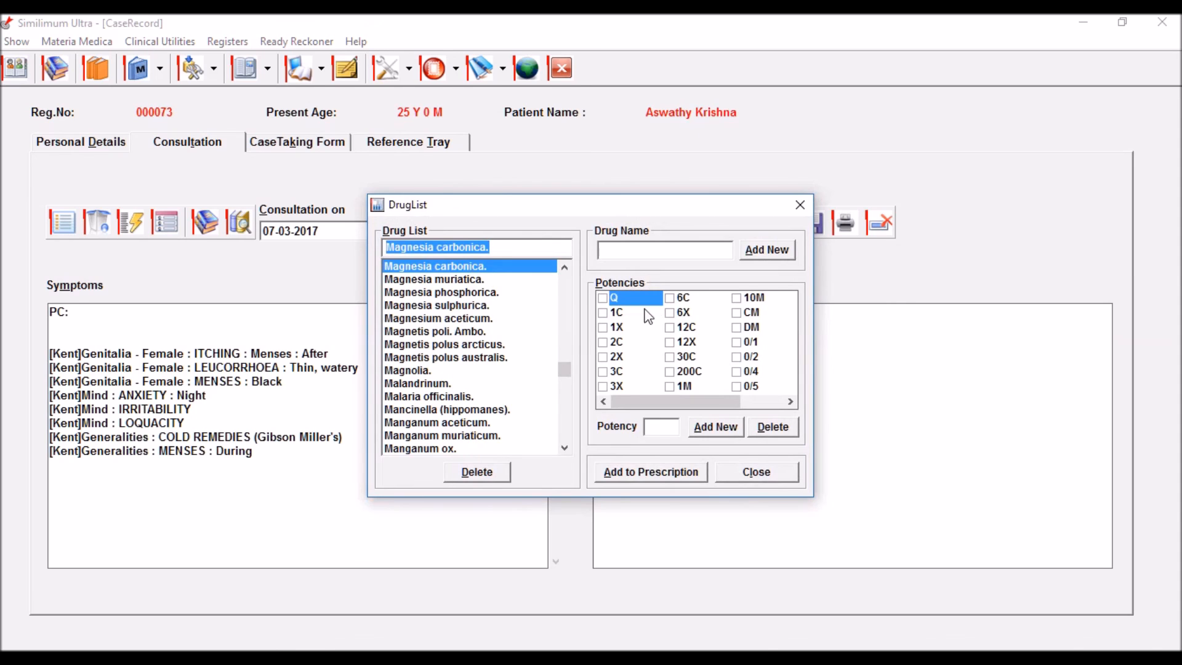
pyautogui.click(674, 362)
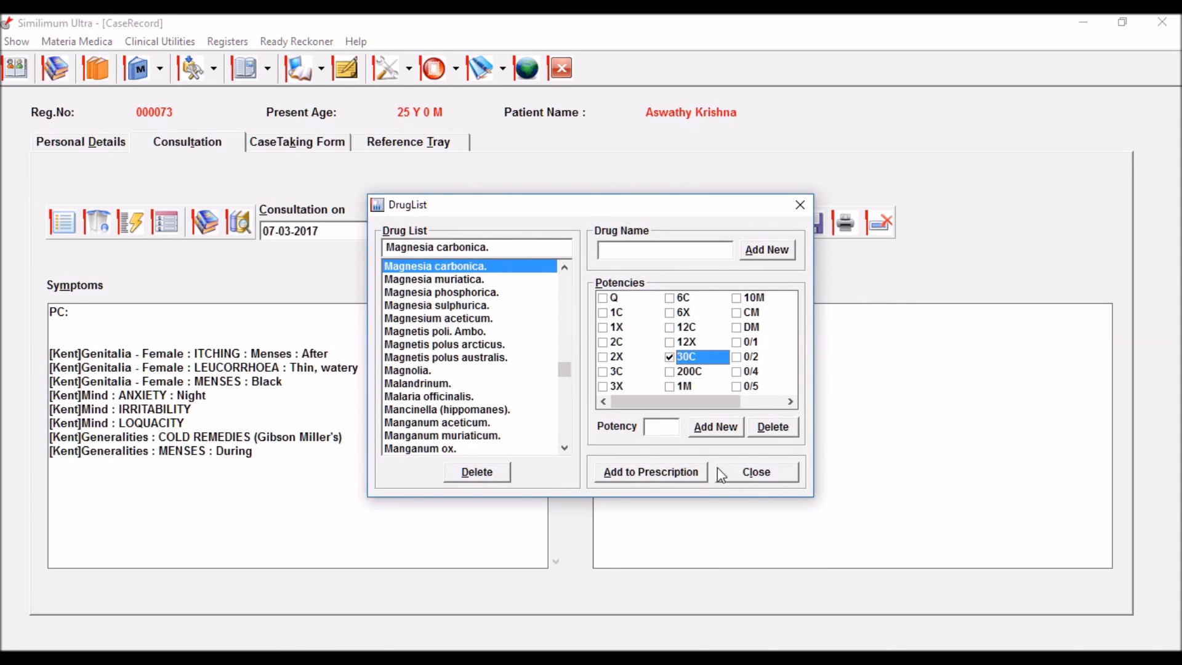
pyautogui.click(644, 471)
pyautogui.click(744, 475)
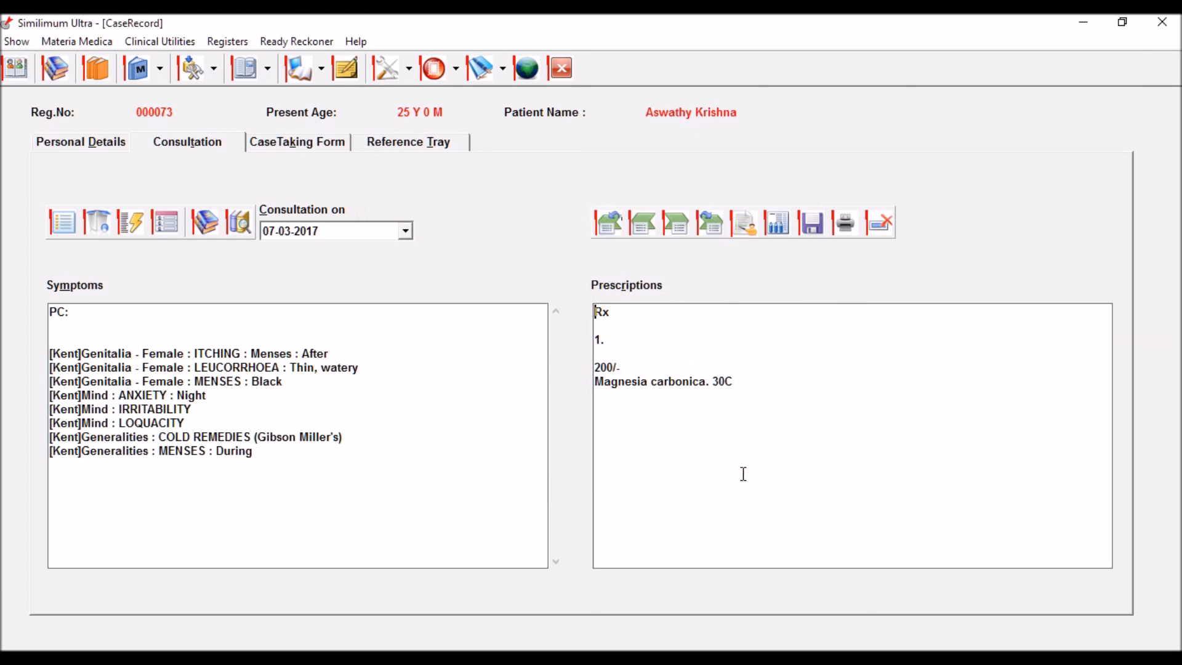
# Step: Delete the leftover prescription text from '1.' to '200/-'
pyautogui.click(615, 341)
pyautogui.moveTo(639, 372); pyautogui.dragTo(595, 342)
pyautogui.press('BackSpace')
pyautogui.press('BackSpace')
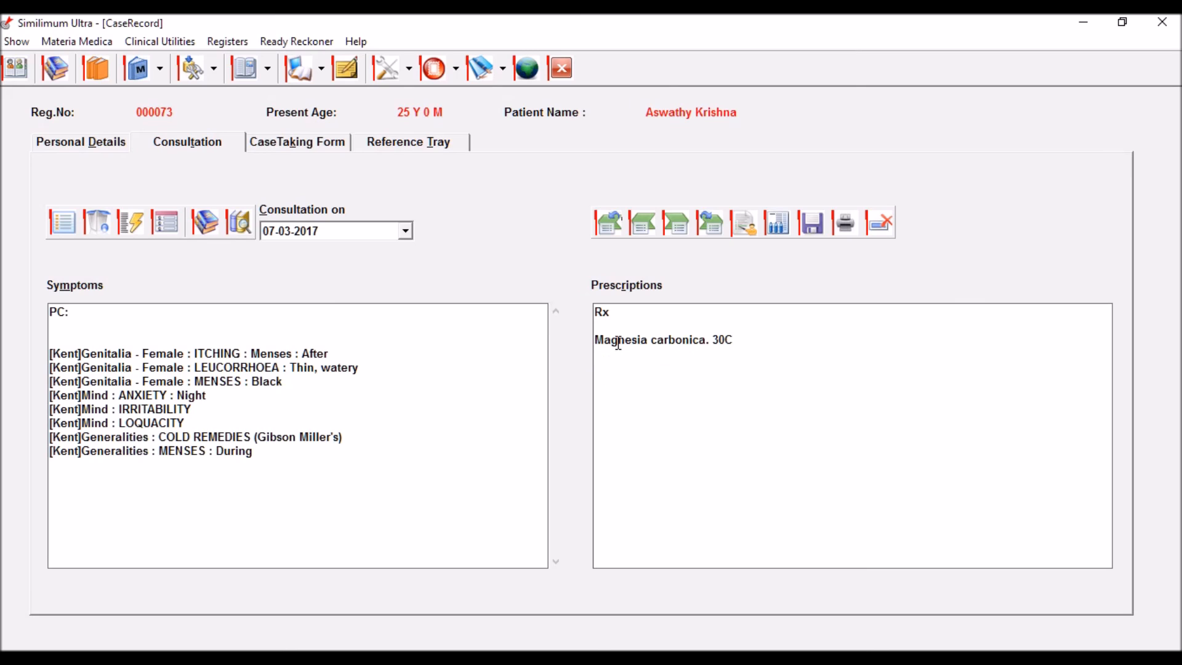
# Step: Number the line '1.' and append '/ 3 doses' after Magnesia carbonica. 30C
pyautogui.click(744, 340)
pyautogui.click(596, 340)
pyautogui.write('1.')
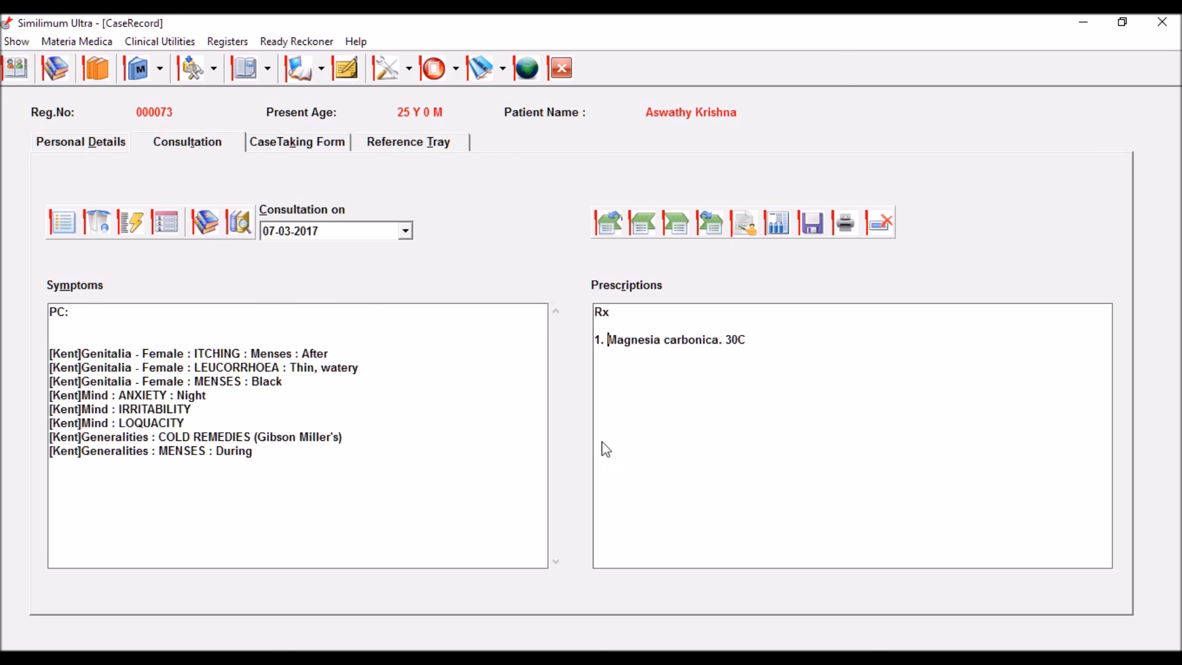
pyautogui.click(835, 350)
pyautogui.write('/')
pyautogui.write('3 doses')
pyautogui.click(815, 227)
# Step: Save the case record with eight Kent rubrics and the Magnesia carbonica. 30C / 3 doses prescription
pyautogui.click(813, 232)
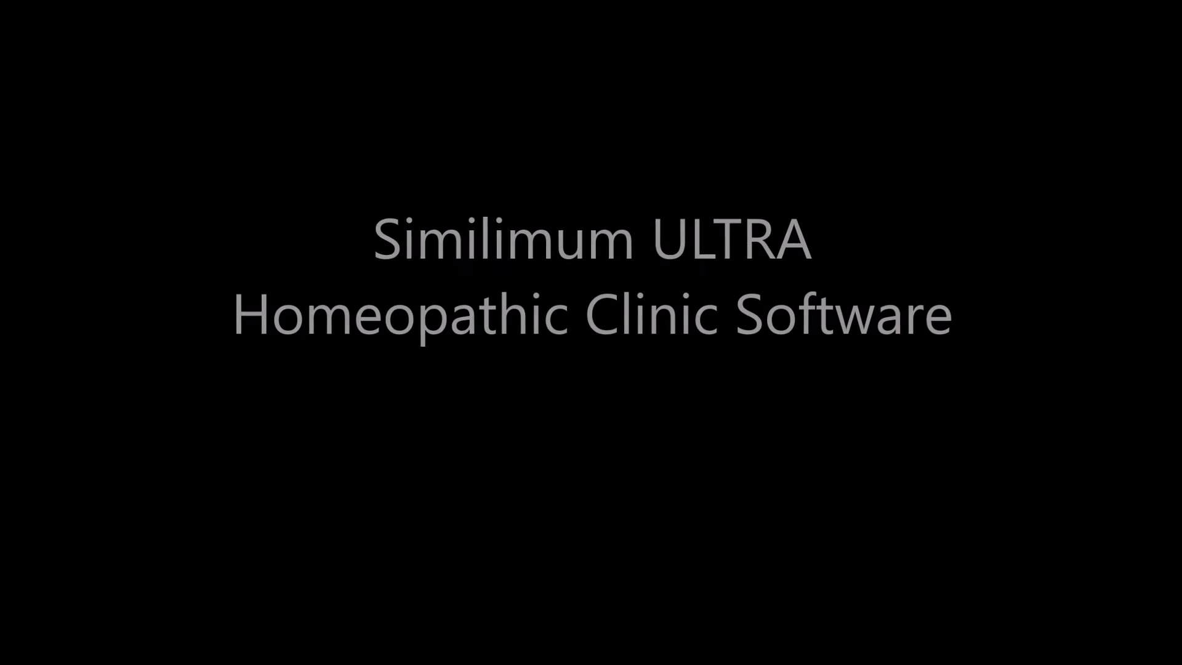